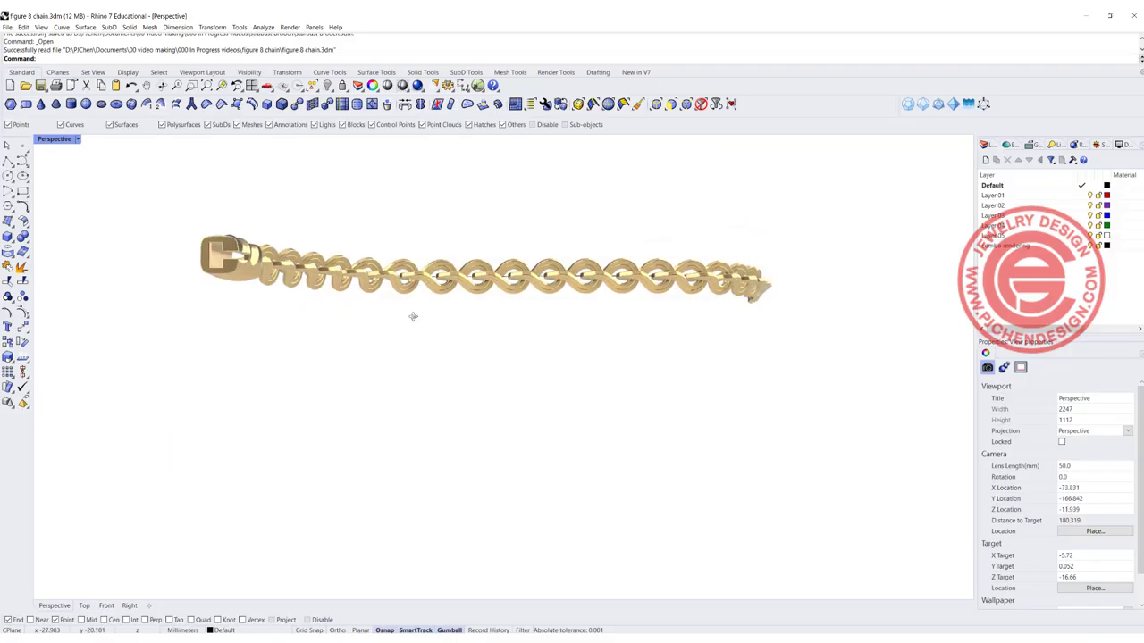
# Examine the finished figure 8 chain, checking its clasp and how the individual links loop through each other.
pyautogui.moveTo(411, 318); pyautogui.dragTo(396, 380, button='right')
pyautogui.scroll(7, 427, 273)
pyautogui.click(456, 268)
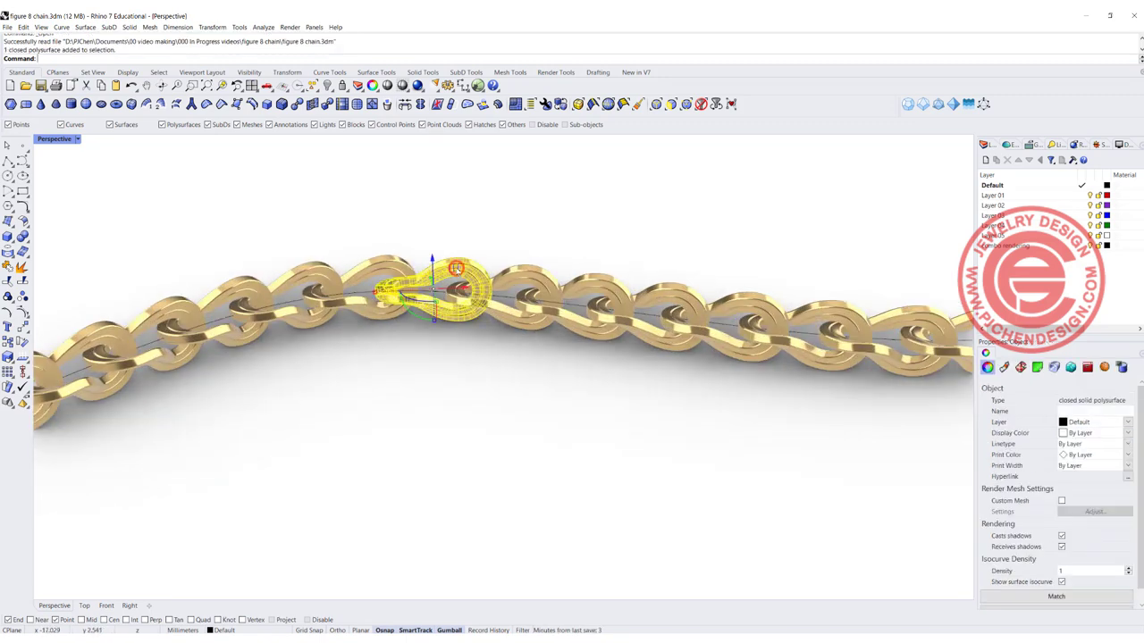
pyautogui.click(461, 355)
pyautogui.scroll(-5, 461, 355)
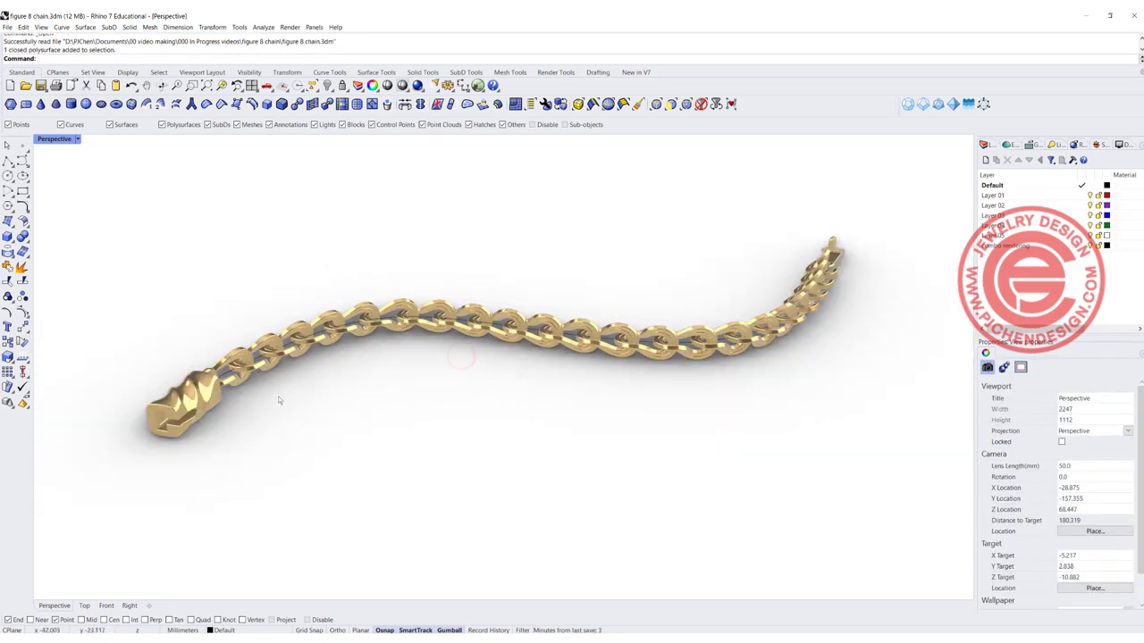
pyautogui.click(172, 391)
pyautogui.click(365, 432)
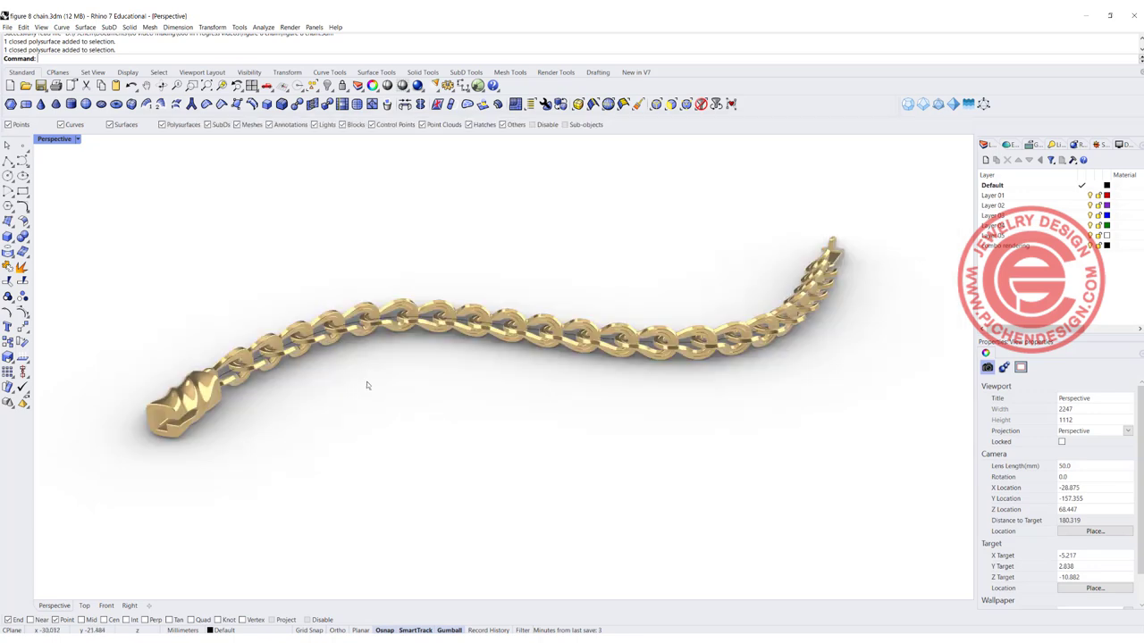
pyautogui.moveTo(387, 349); pyautogui.dragTo(393, 359, button='right')
pyautogui.scroll(10, 393, 359)
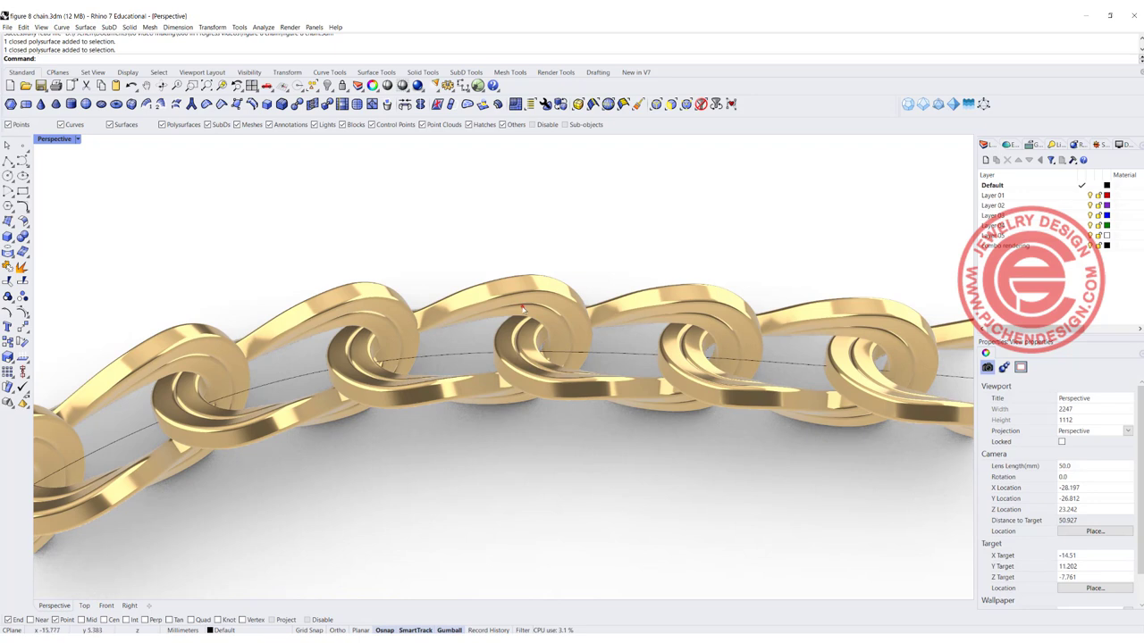
pyautogui.click(523, 309)
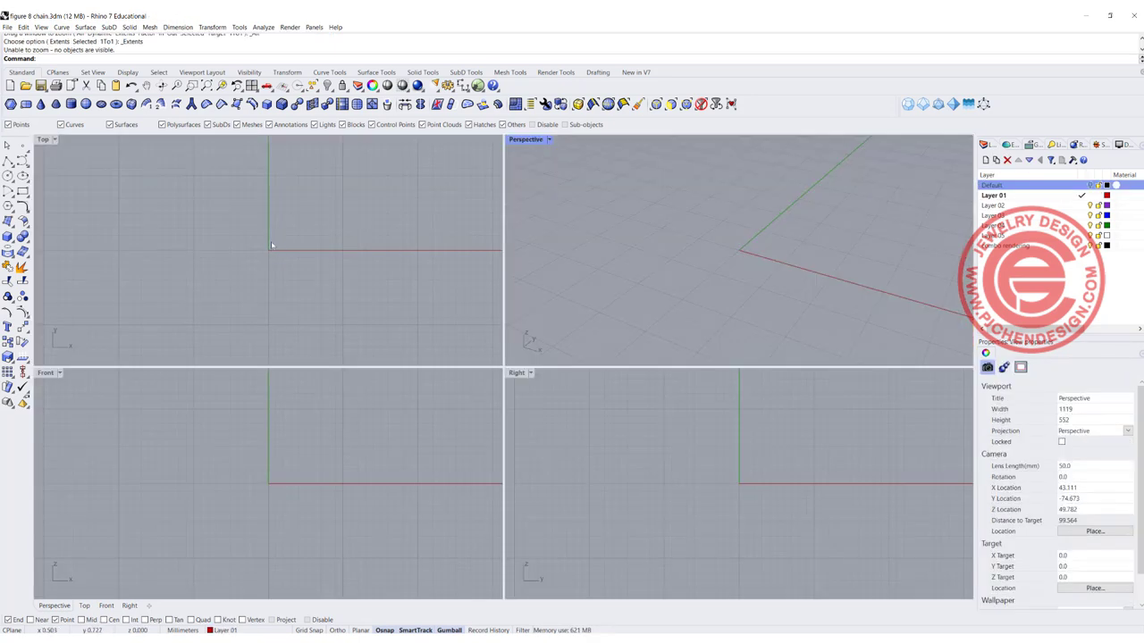
# Draw a circle about 3.1 mm in diameter in the Top view, just beside the vertical axis.
pyautogui.moveTo(272, 245); pyautogui.dragTo(272, 257, button='right')
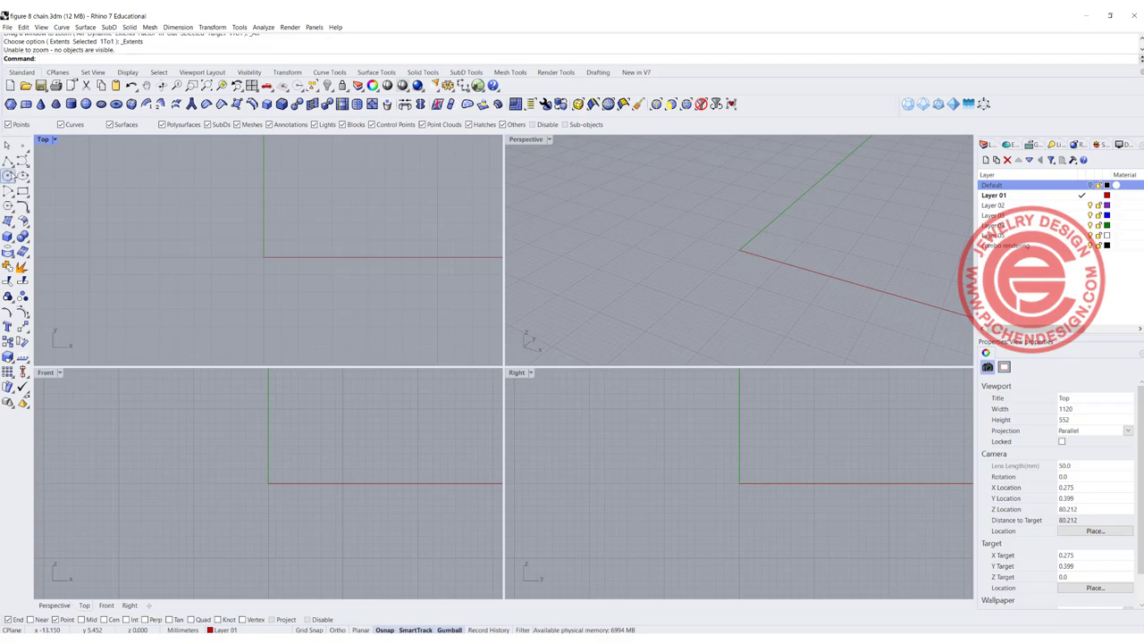
pyautogui.click(8, 176)
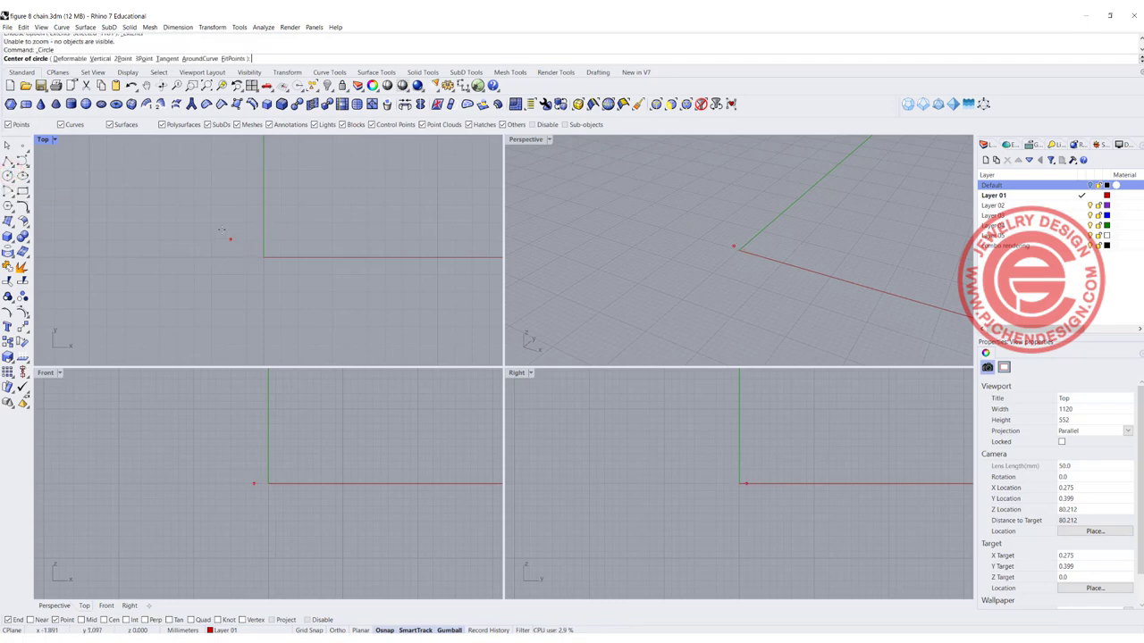
pyautogui.click(226, 230)
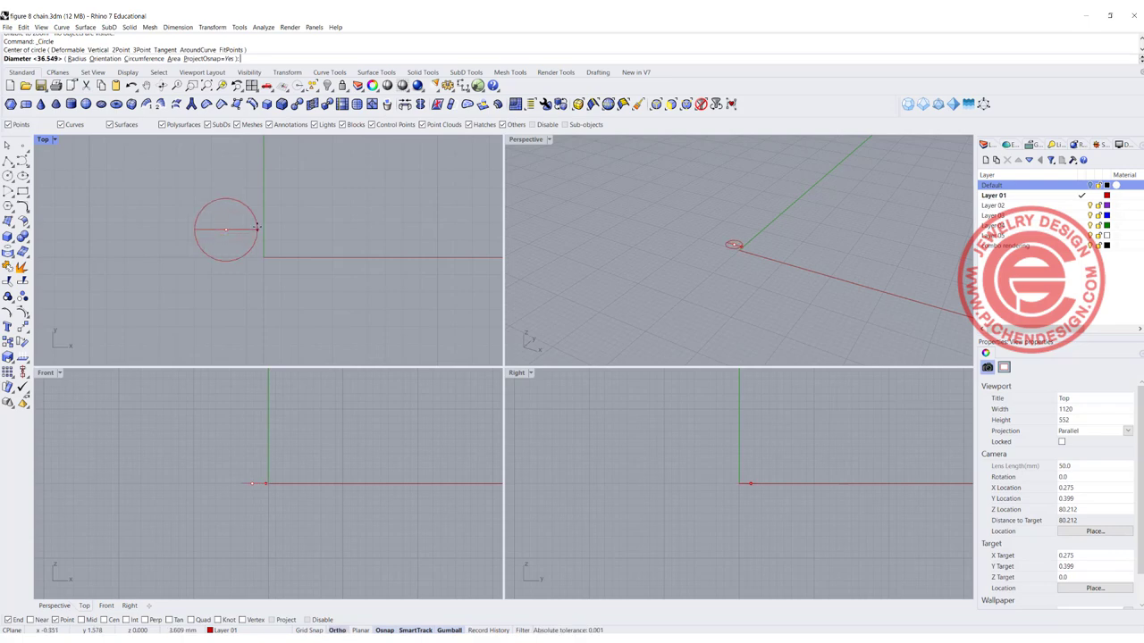
pyautogui.click(253, 228)
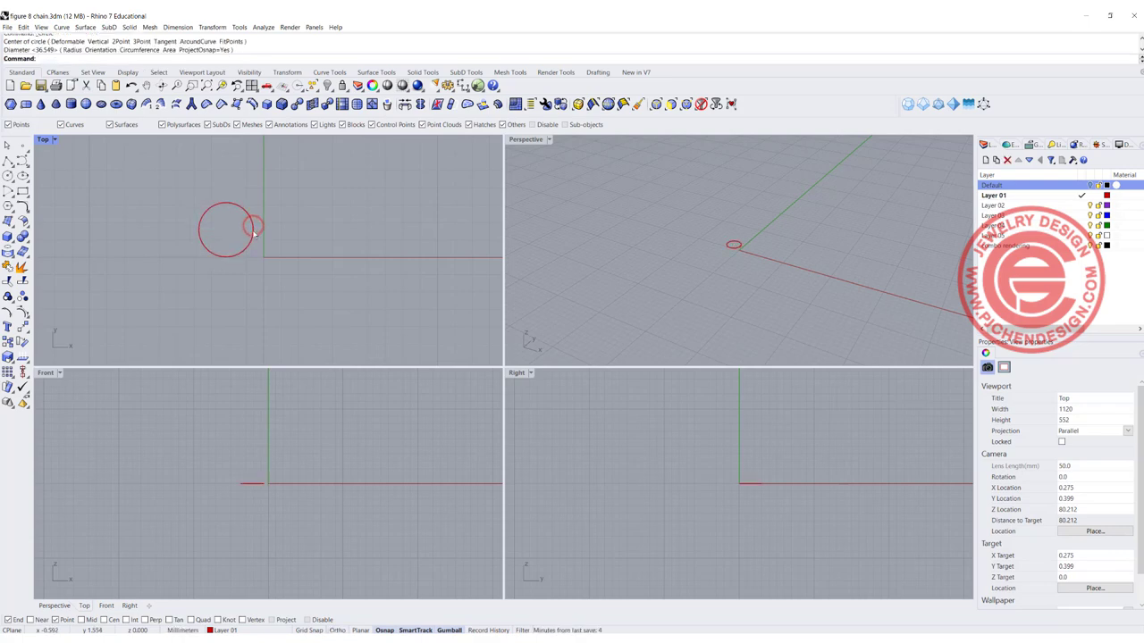
# Copy the circle from its left quadrant to its right quadrant so the two circles touch side by side.
pyautogui.click(253, 231)
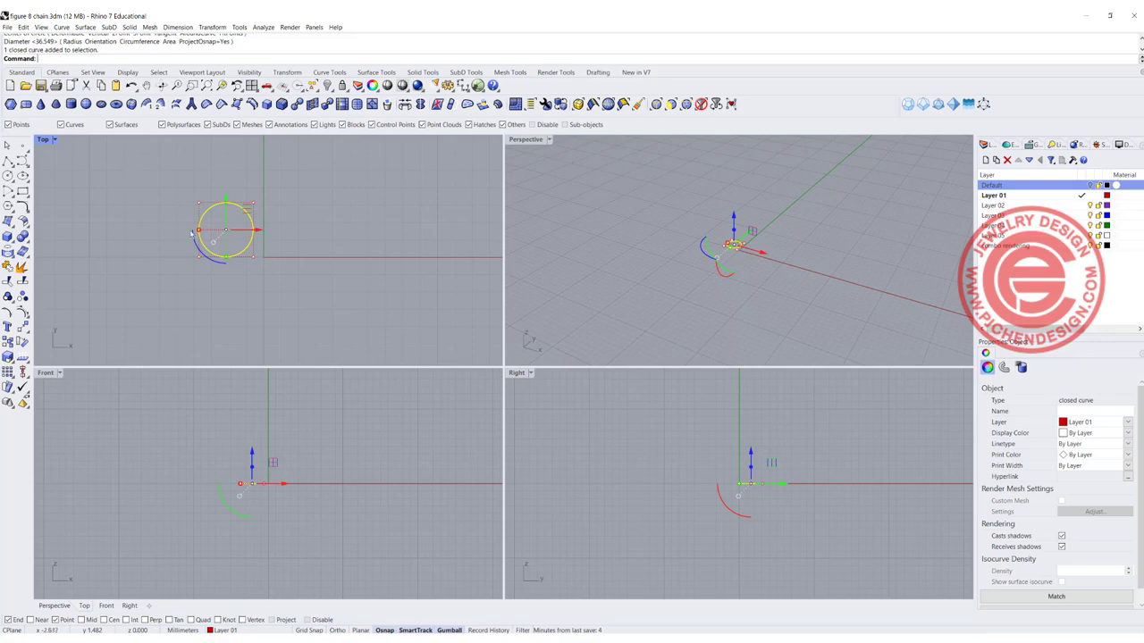
pyautogui.click(8, 341)
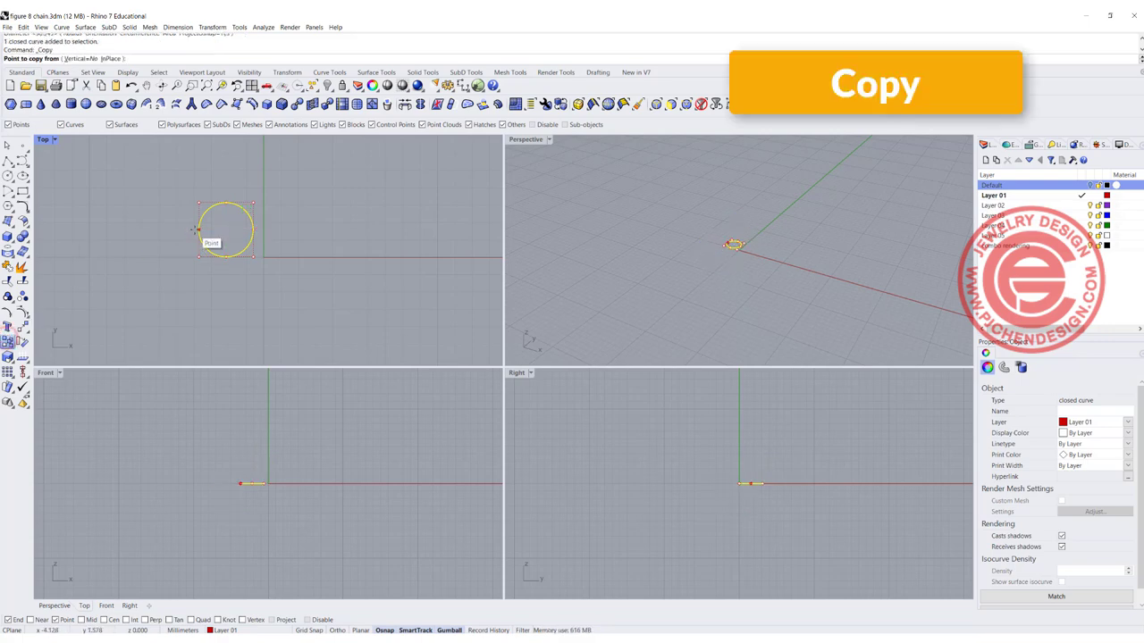
pyautogui.click(198, 230)
pyautogui.click(253, 230)
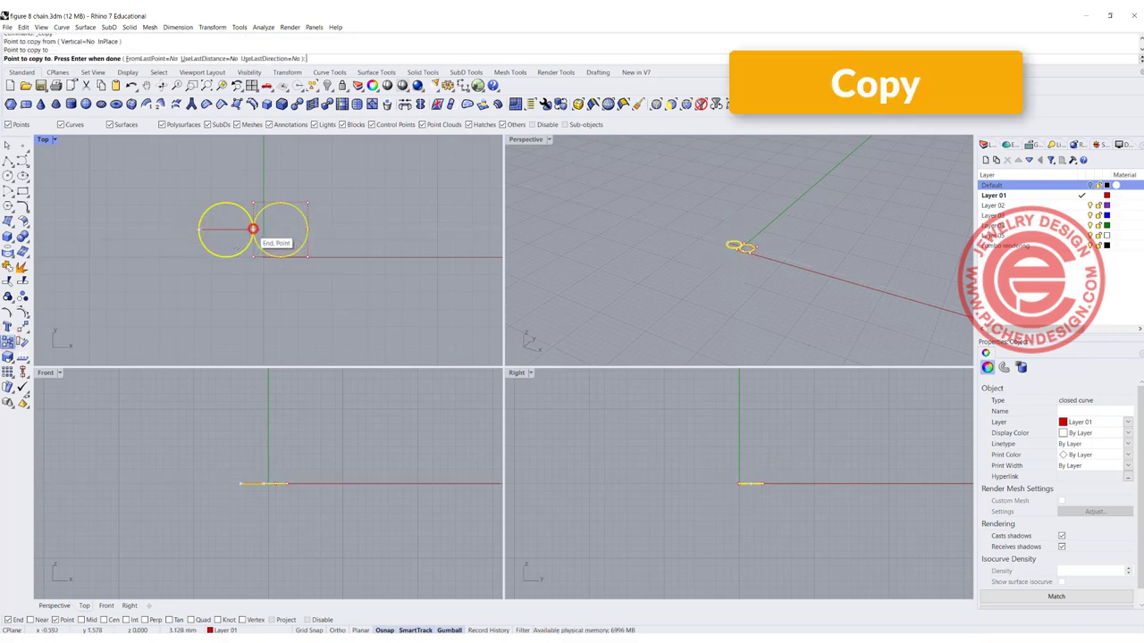
pyautogui.rightClick(354, 295)
pyautogui.scroll(2, 241, 221)
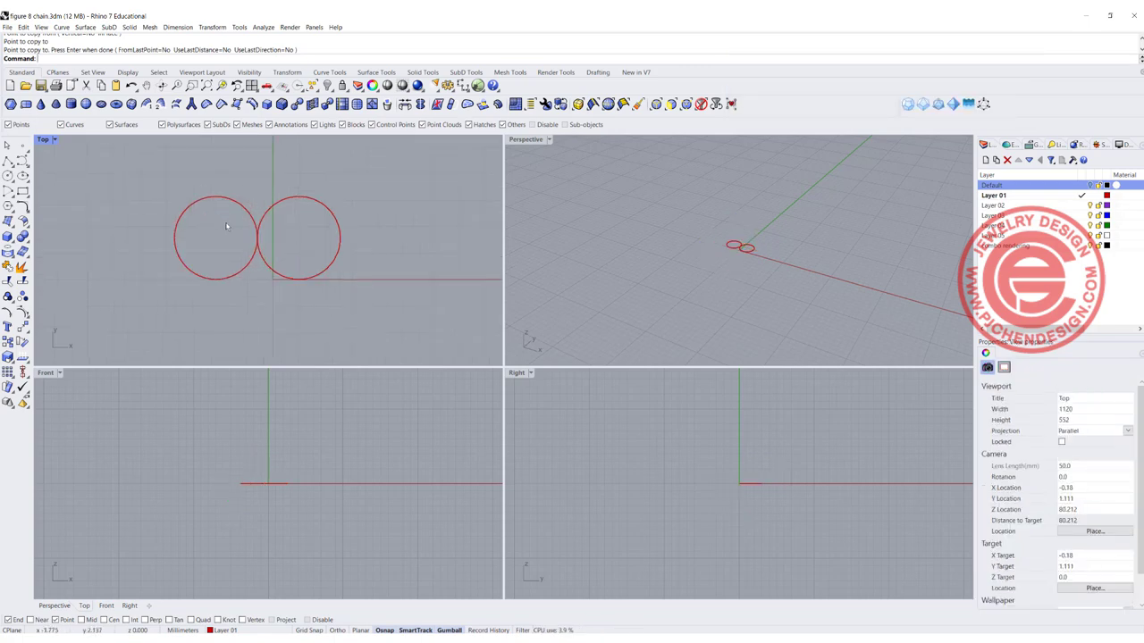
# Rotate the copied circle 90 degrees in the Right view so it stands perpendicular to the first circle.
pyautogui.scroll(5, 759, 251)
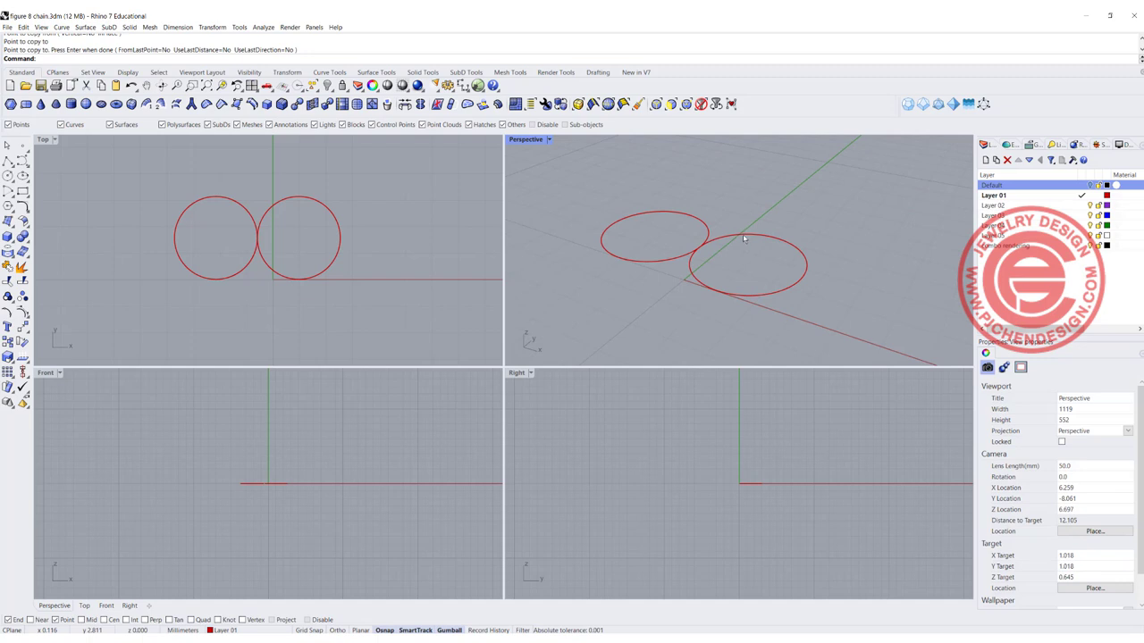
pyautogui.click(715, 239)
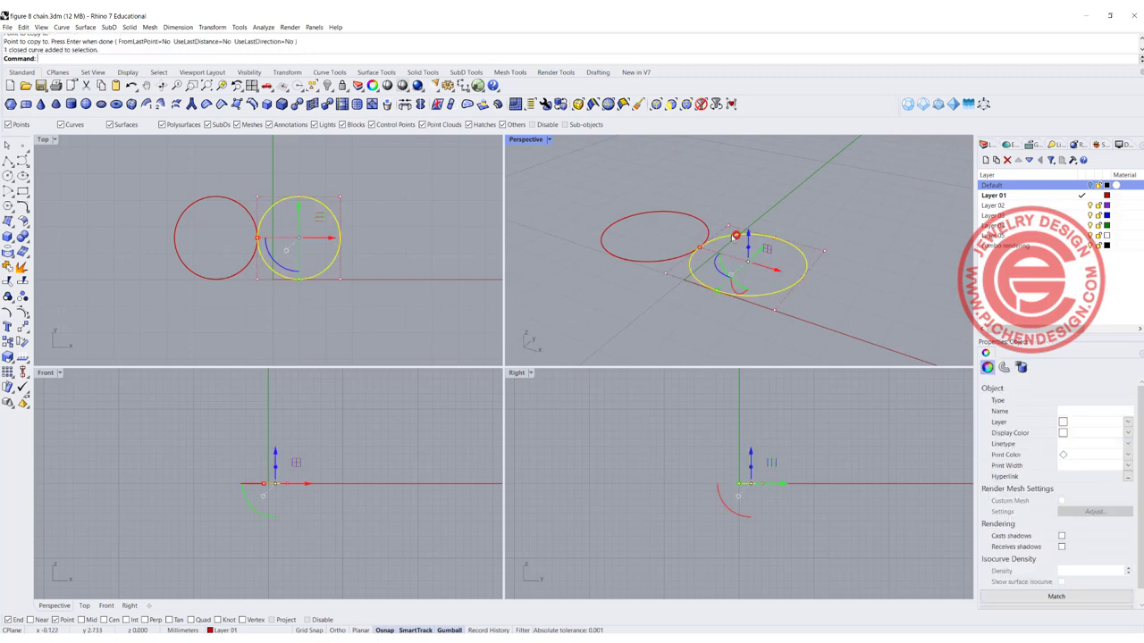
pyautogui.scroll(6, 739, 505)
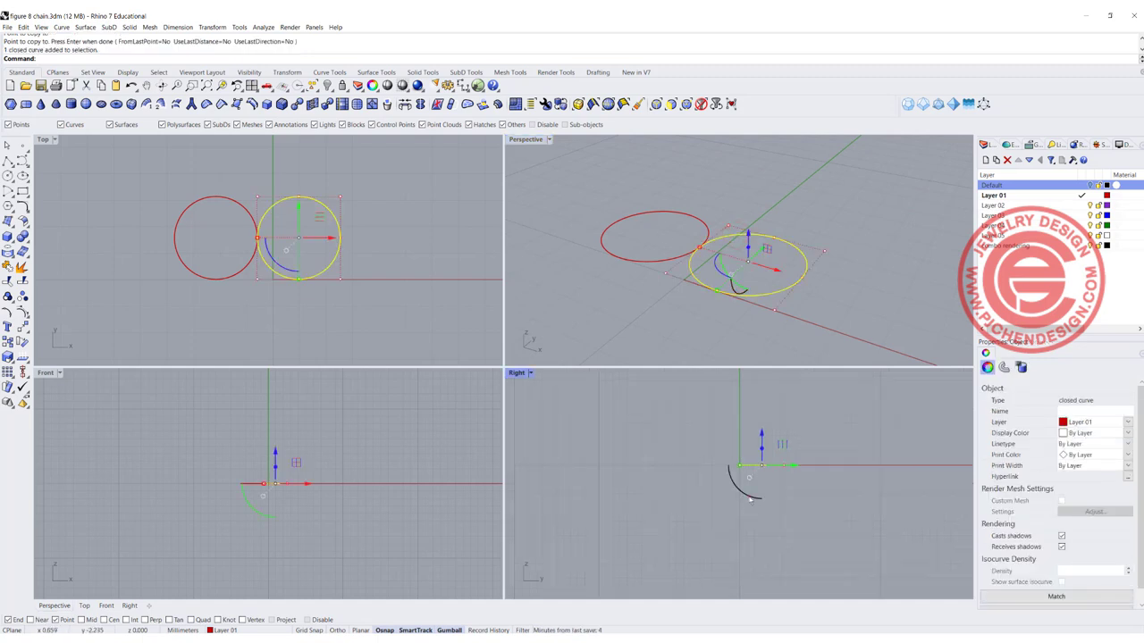
pyautogui.keyDown('shift'); pyautogui.moveTo(750, 498); pyautogui.dragTo(791, 482); pyautogui.keyUp('shift')
pyautogui.click(837, 502)
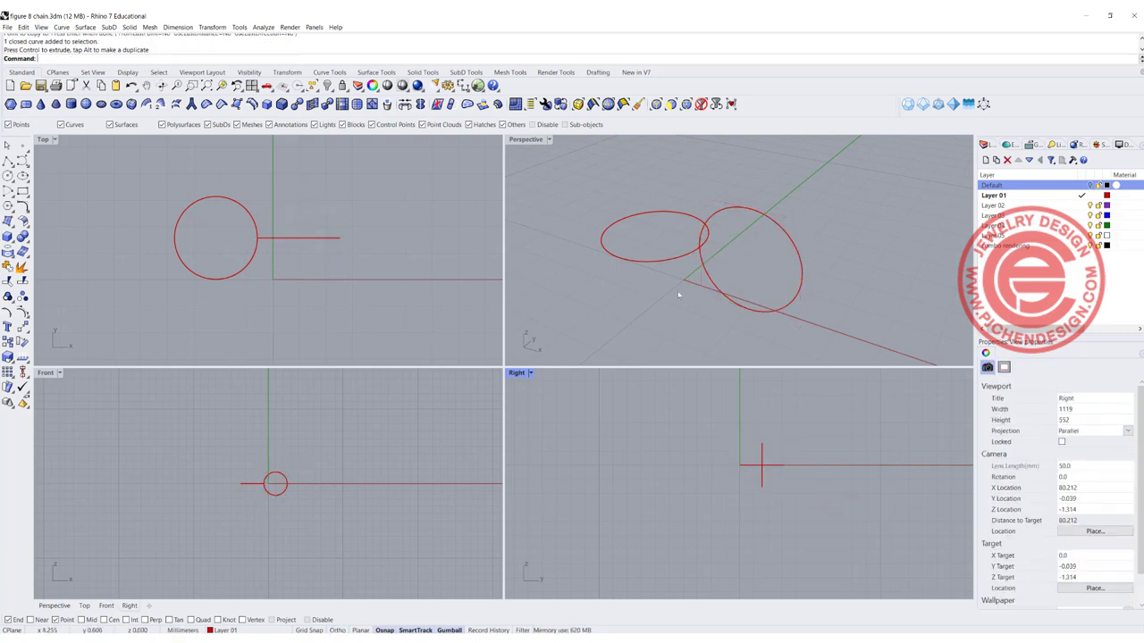
# Turn on the Quad snap and draw a polyline across the flat circle between its front and back quadrants.
pyautogui.moveTo(721, 296); pyautogui.dragTo(705, 237, button='right')
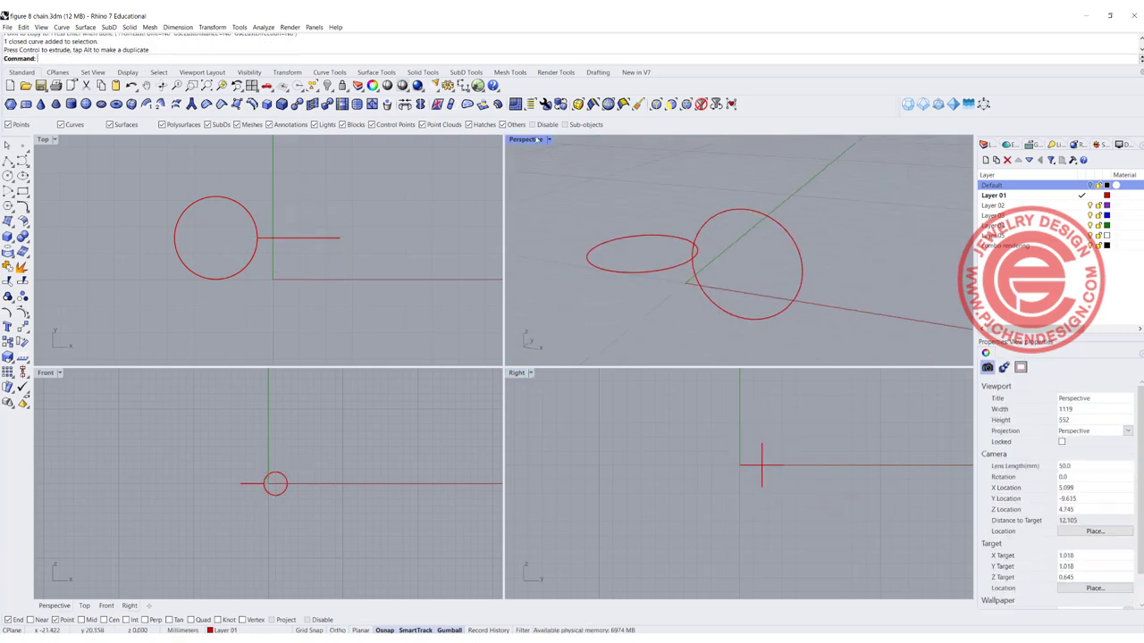
pyautogui.scroll(5, 694, 263)
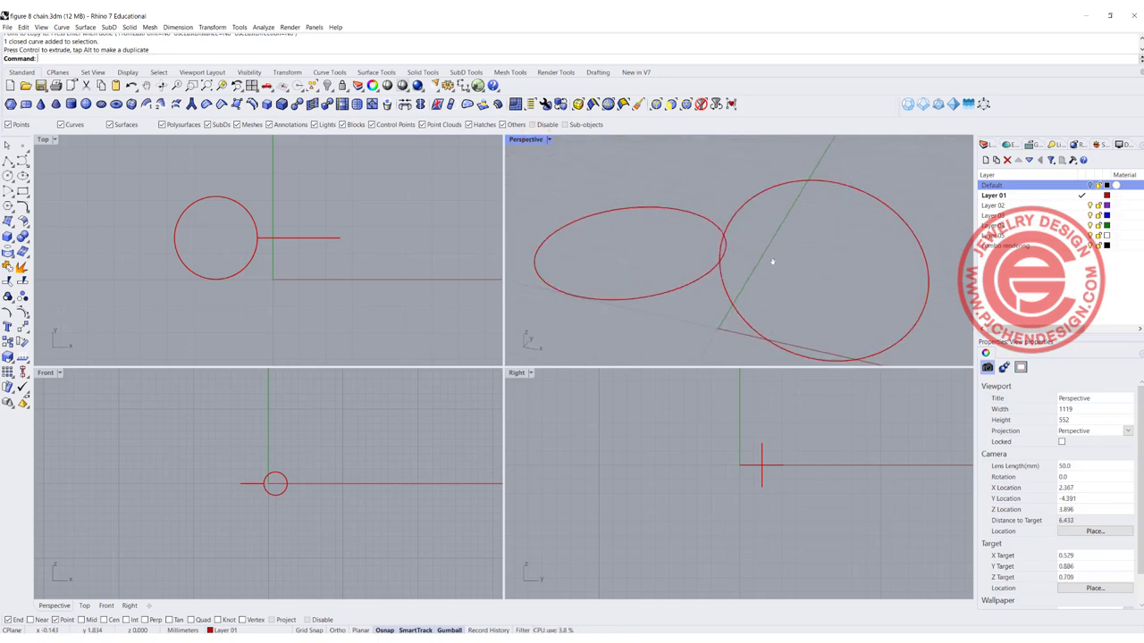
pyautogui.scroll(-3, 246, 237)
pyautogui.scroll(-3, 713, 274)
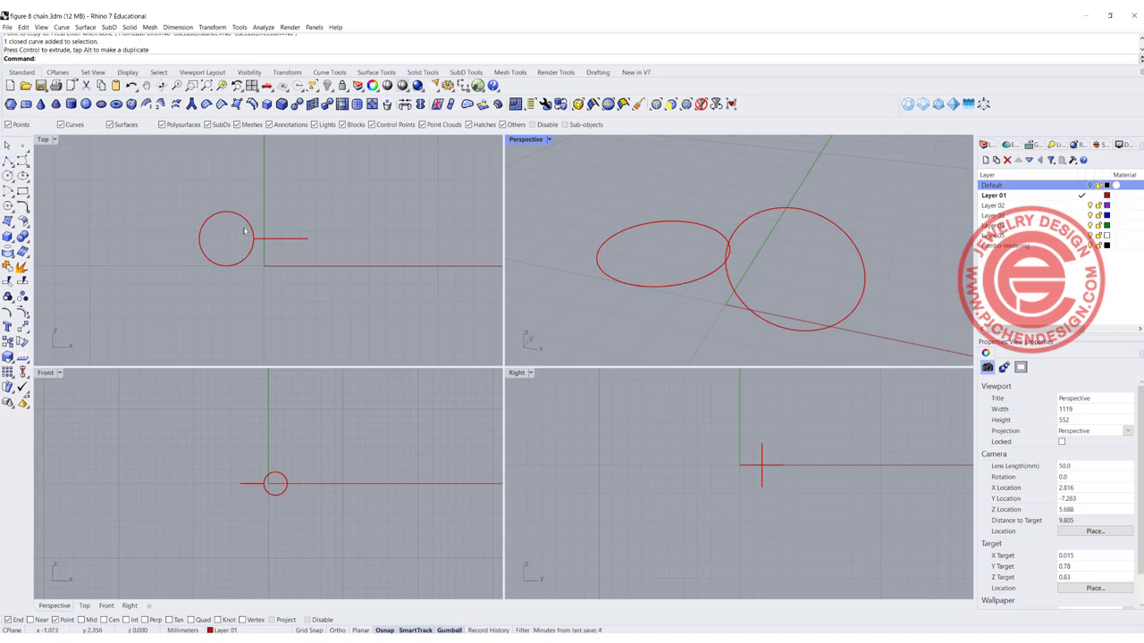
pyautogui.click(7, 160)
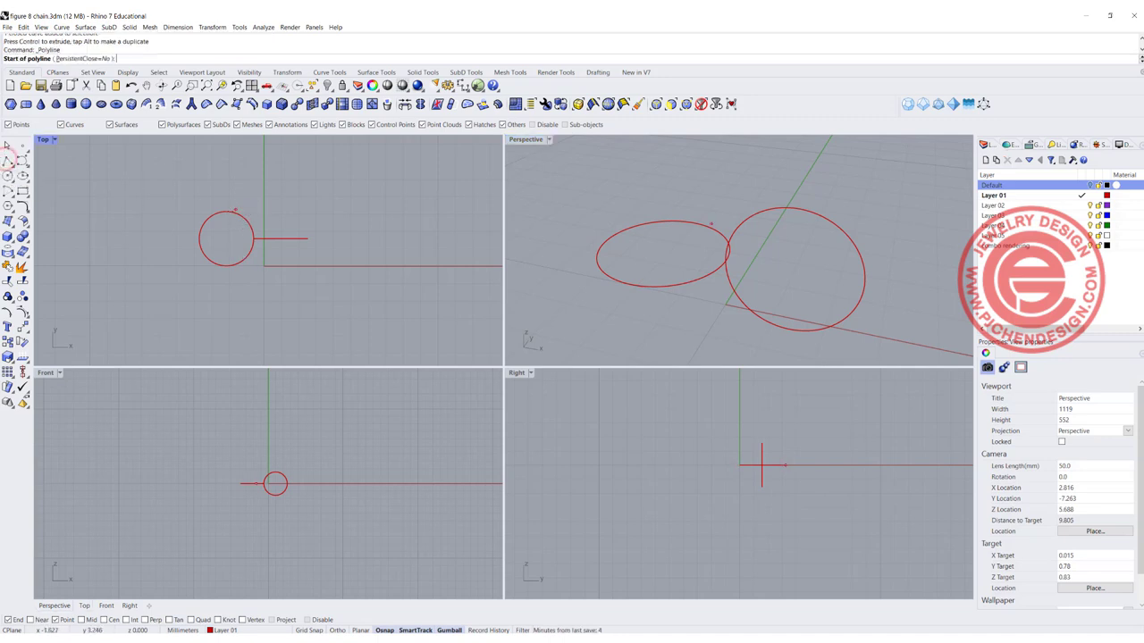
pyautogui.click(190, 619)
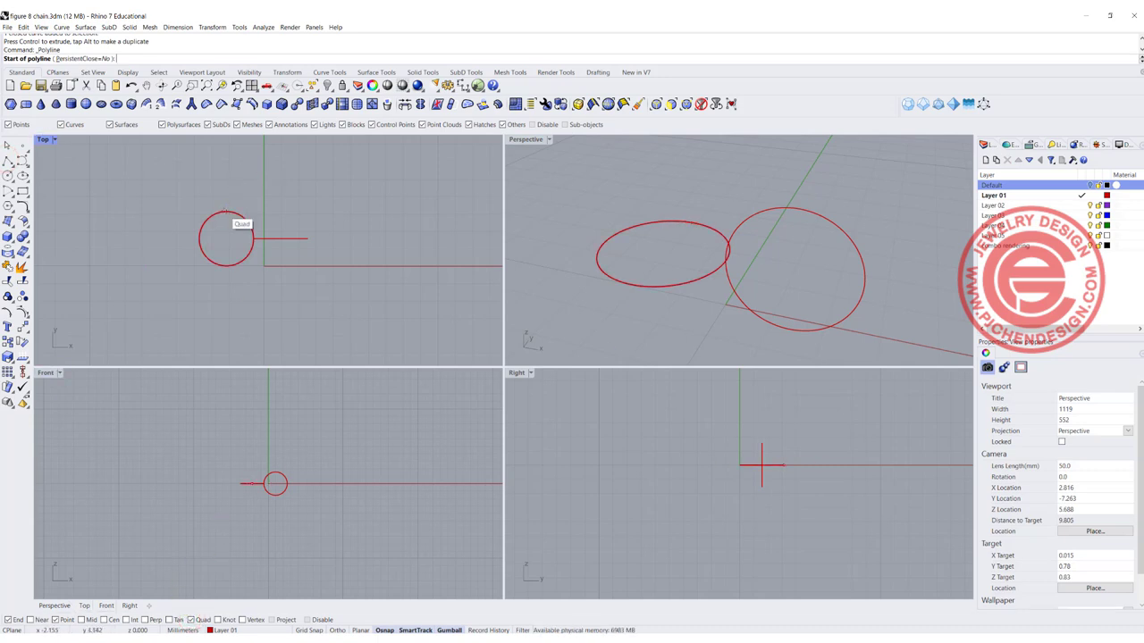
pyautogui.click(224, 212)
pyautogui.click(226, 264)
pyautogui.press('Return')
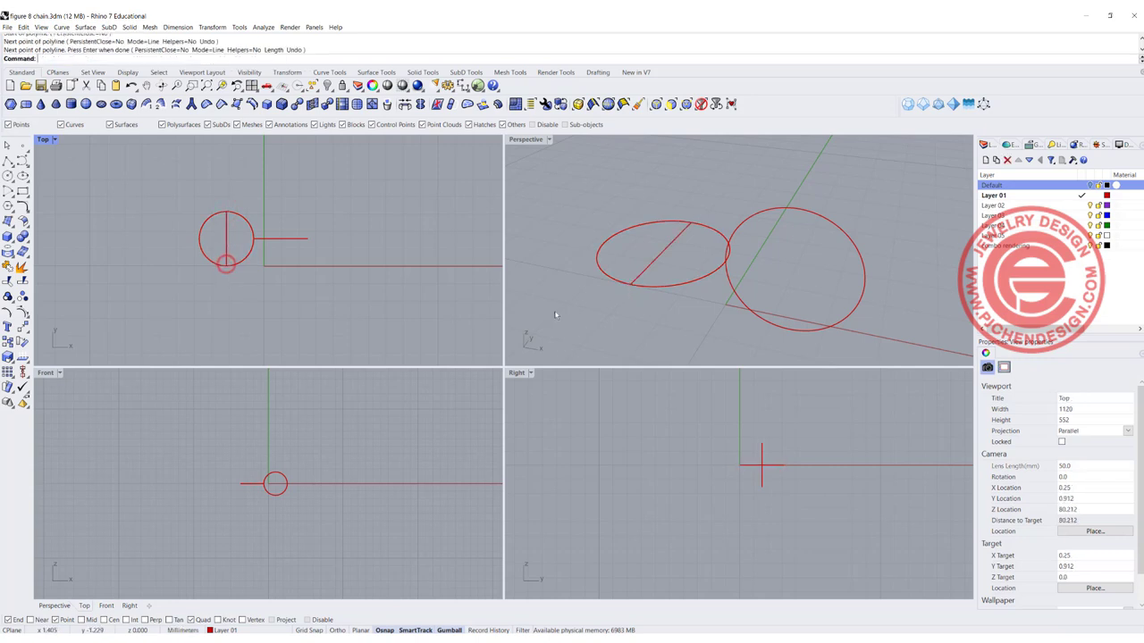
# Draw a vertical polyline across the upright circle from its top quadrant to its bottom quadrant.
pyautogui.press('Return')
pyautogui.click(792, 209)
pyautogui.click(790, 331)
pyautogui.press('Return')
# Trim away the inner halves of both circles using the two diameter lines as cutting objects.
pyautogui.keyDown('shift'); pyautogui.click(663, 253); pyautogui.keyUp('shift')
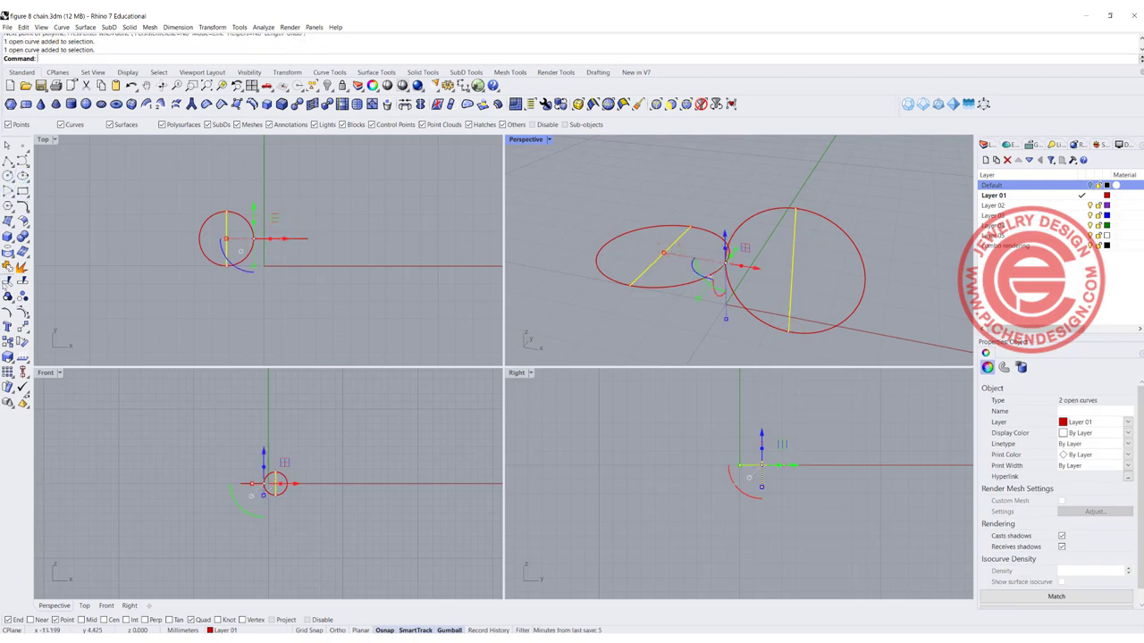
pyautogui.click(8, 279)
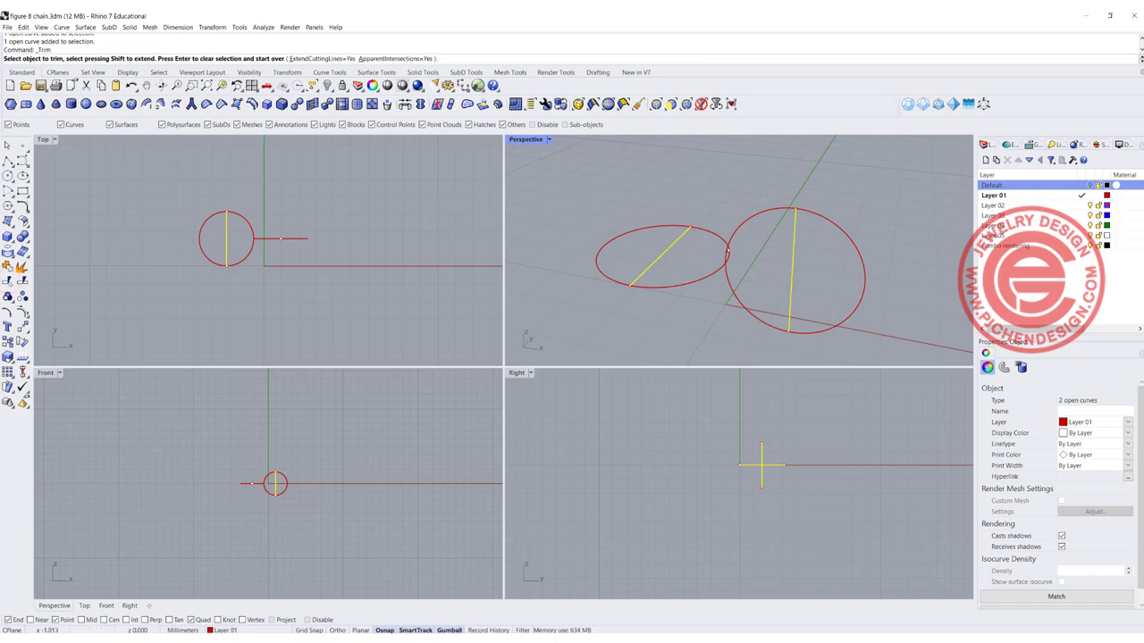
pyautogui.click(729, 260)
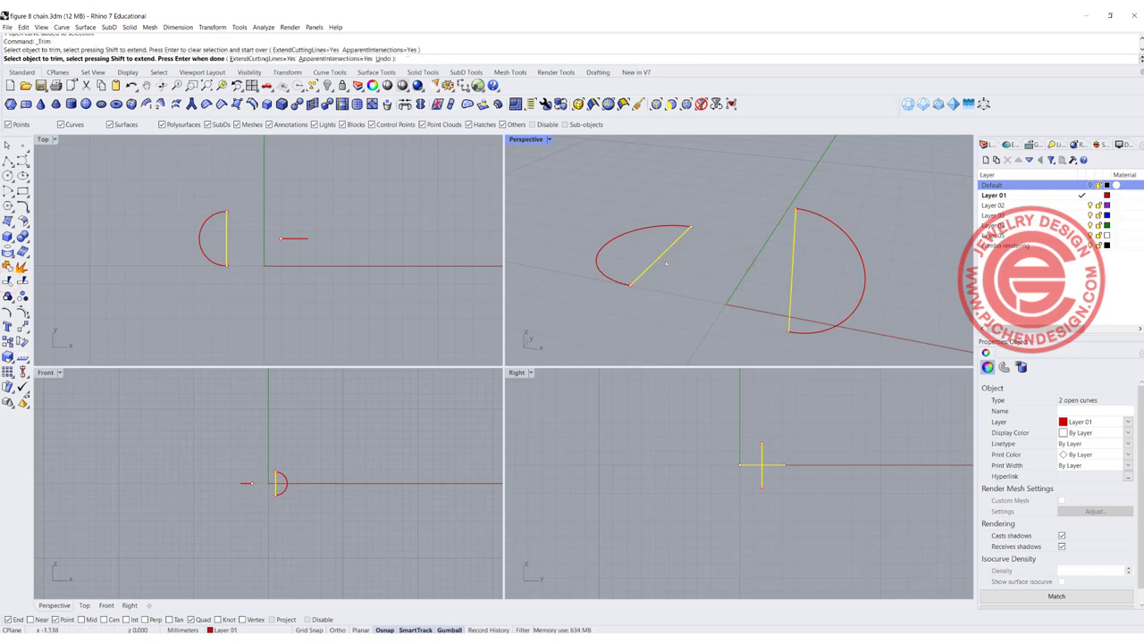
# Delete the two diameter lines, keeping only the flat and upright half circles.
pyautogui.press('Delete')
pyautogui.click(662, 256)
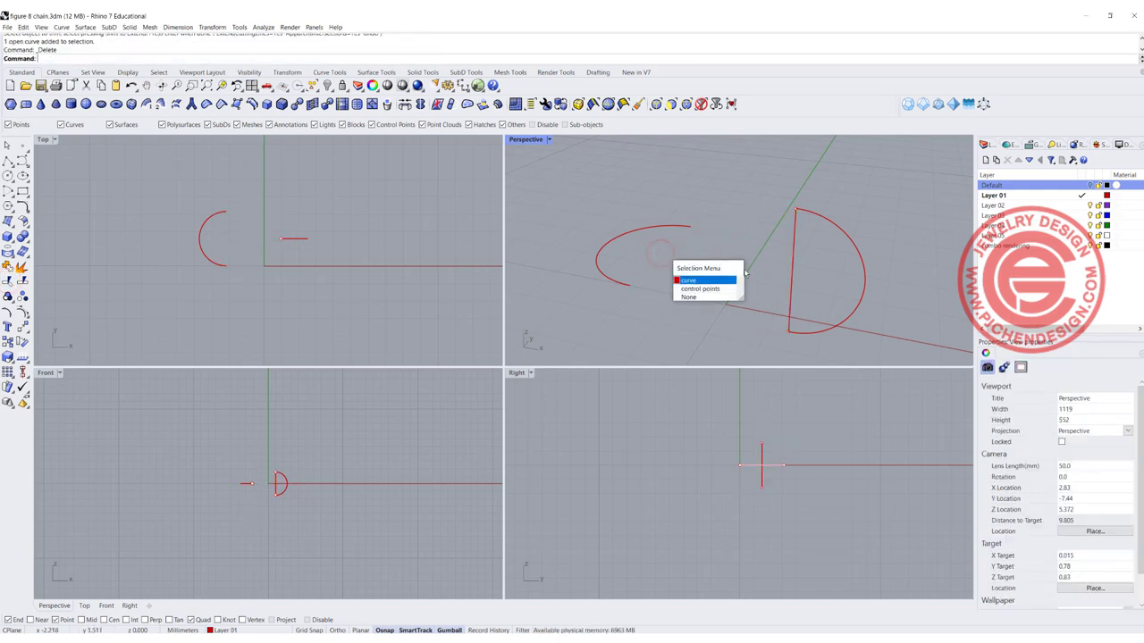
pyautogui.click(792, 261)
pyautogui.press('Delete')
# Blend the back end of the flat arc to the top end of the upright arc with Tangency continuity.
pyautogui.moveTo(609, 272); pyautogui.dragTo(715, 255, button='right')
pyautogui.click(22, 207)
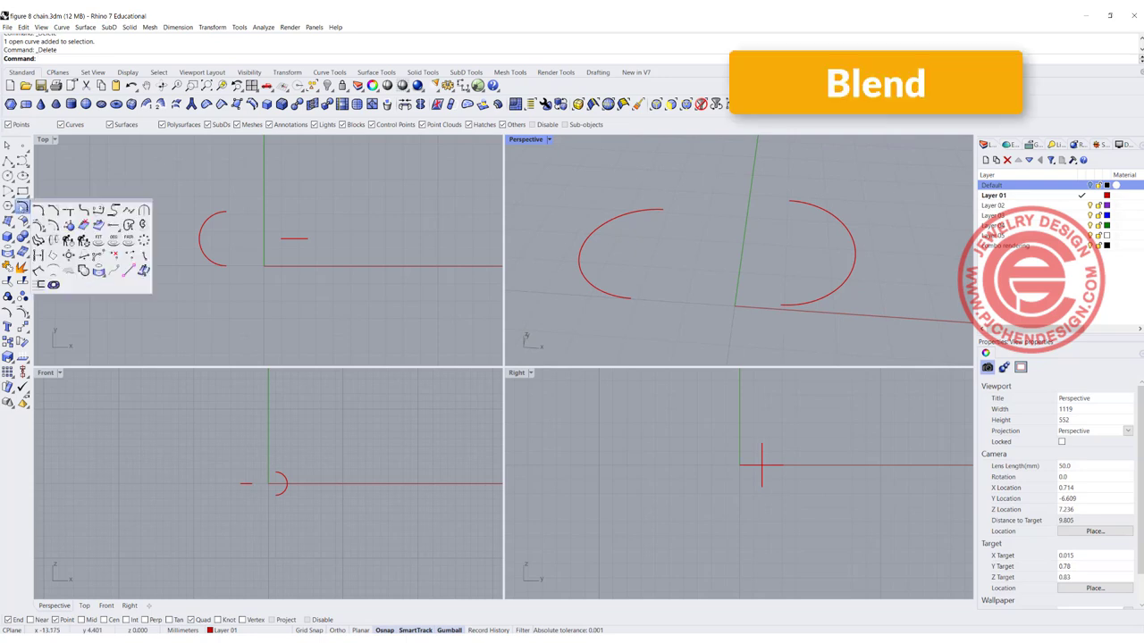
pyautogui.click(99, 209)
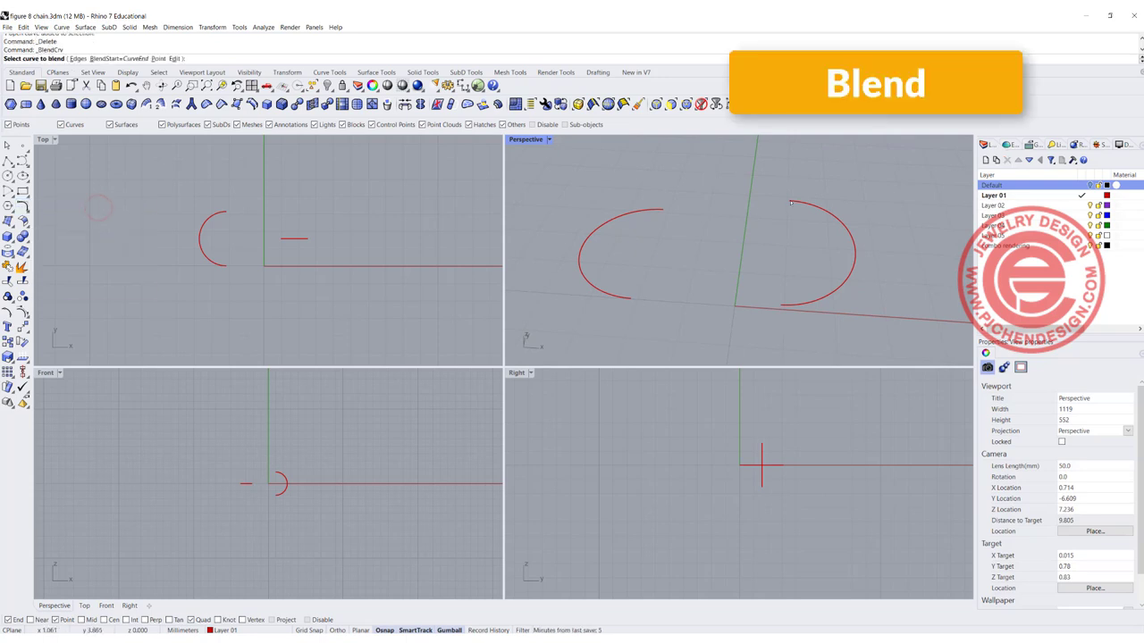
pyautogui.click(664, 210)
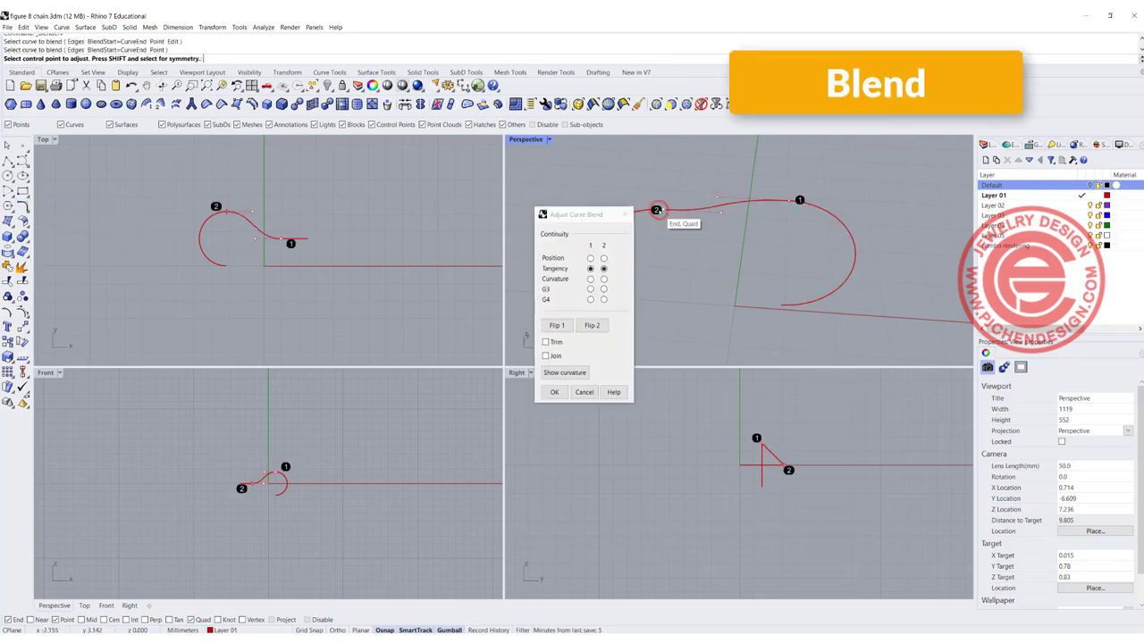
pyautogui.click(555, 393)
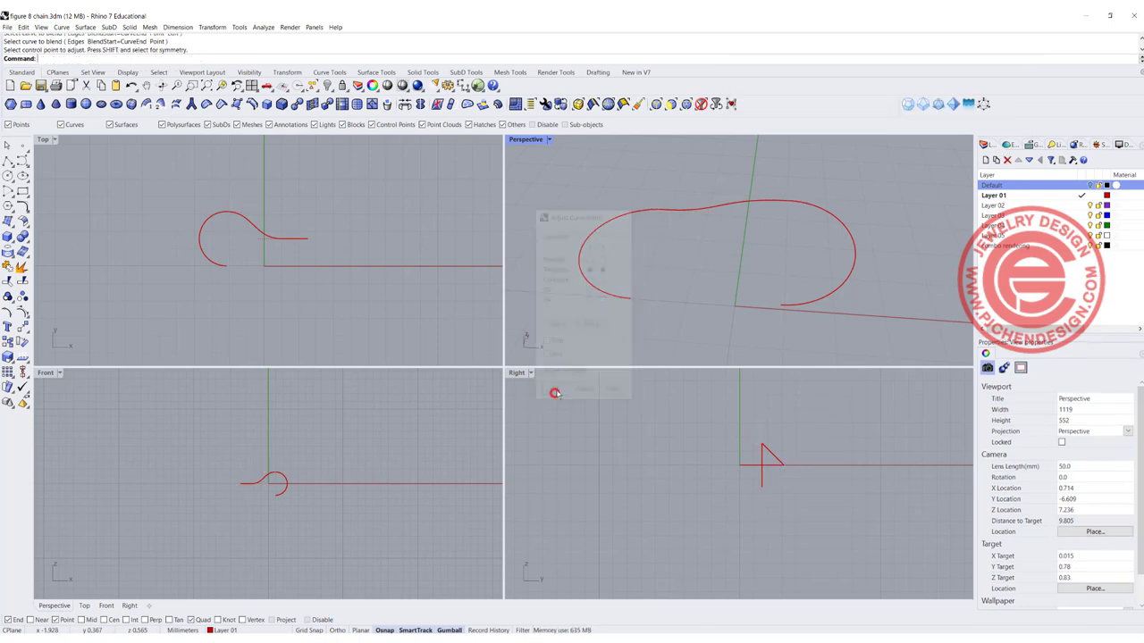
# Blend the front end of the flat arc to the bottom end of the upright arc with Tangency continuity.
pyautogui.rightClick(623, 303)
pyautogui.click(630, 301)
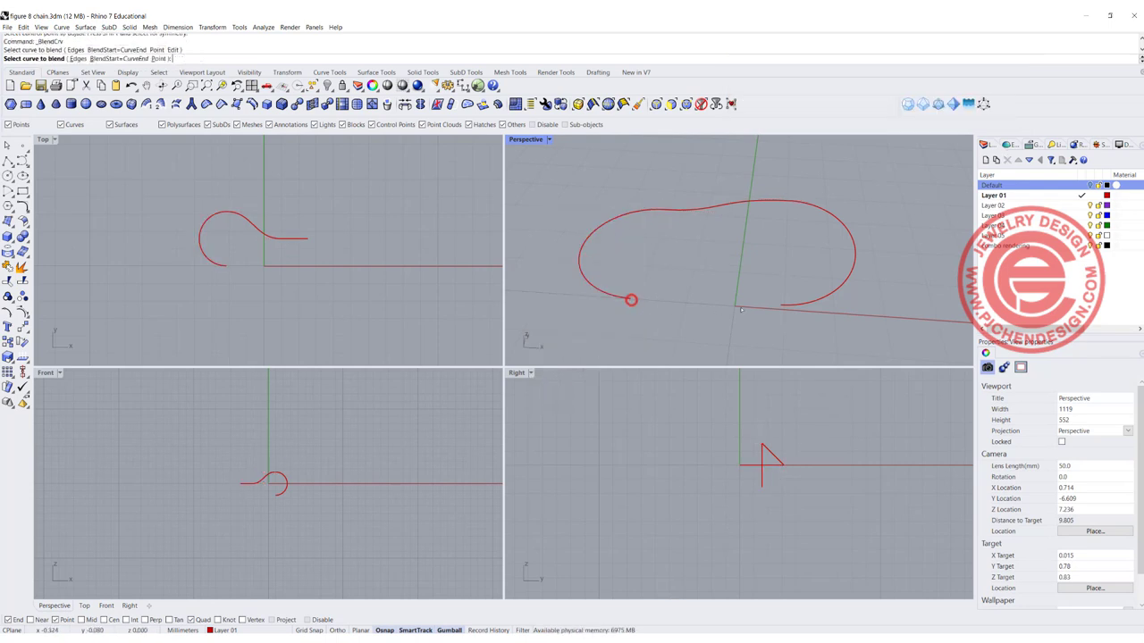
pyautogui.click(778, 305)
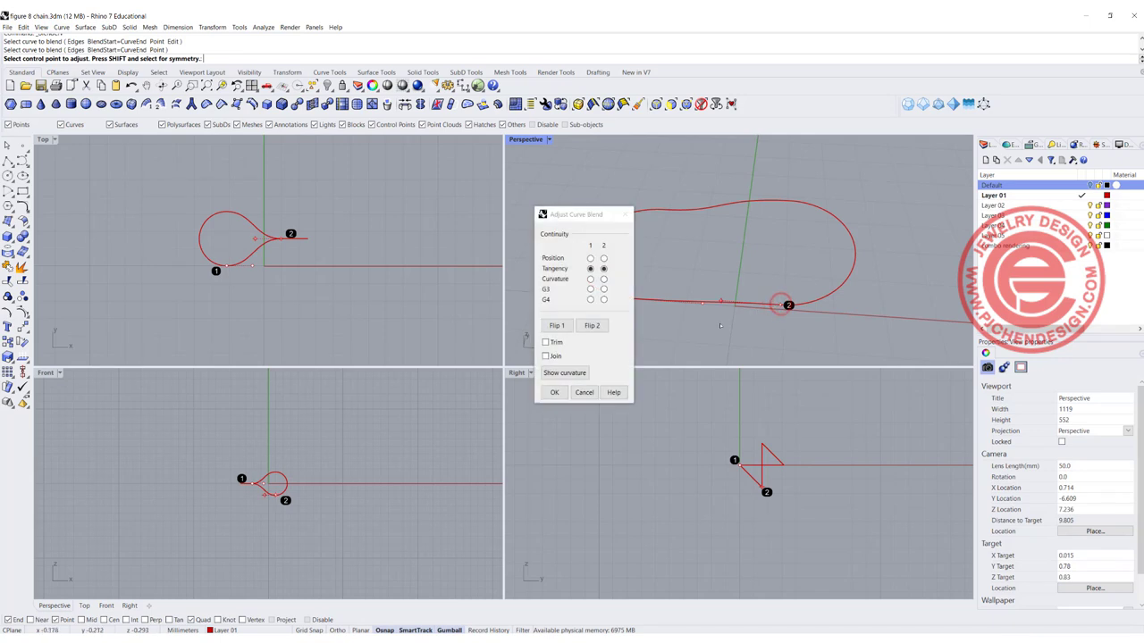
pyautogui.rightClick(720, 324)
# Join the two arcs and two blend curves into one closed link curve.
pyautogui.moveTo(161, 182); pyautogui.dragTo(395, 336)
pyautogui.click(7, 267)
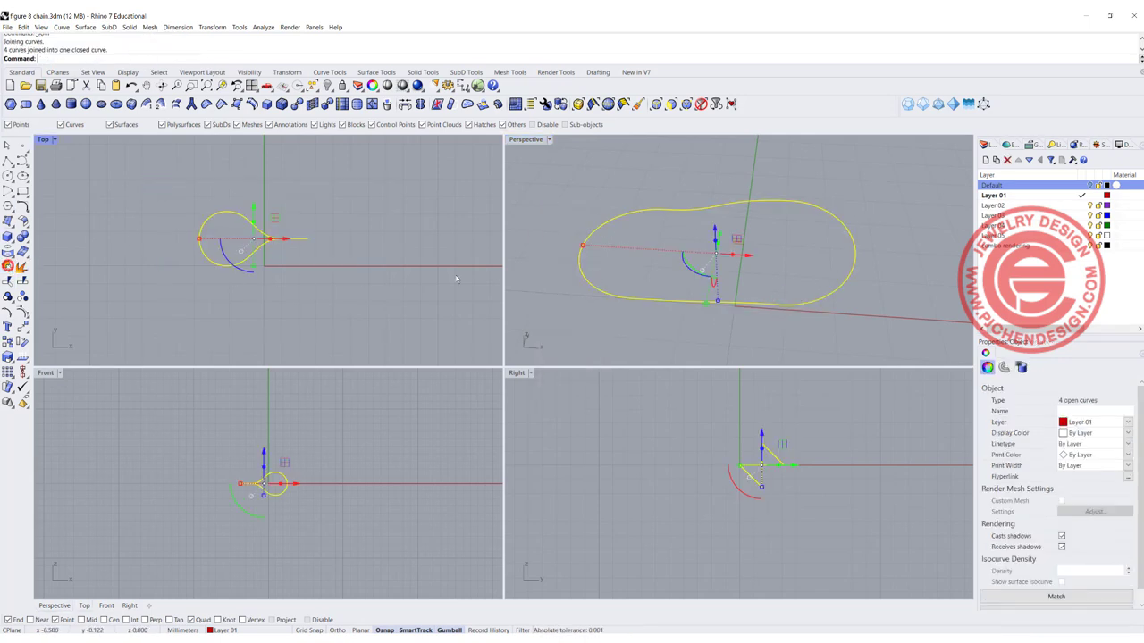
pyautogui.click(620, 184)
pyautogui.scroll(-6, 712, 232)
pyautogui.moveTo(786, 271); pyautogui.dragTo(688, 263, button='right')
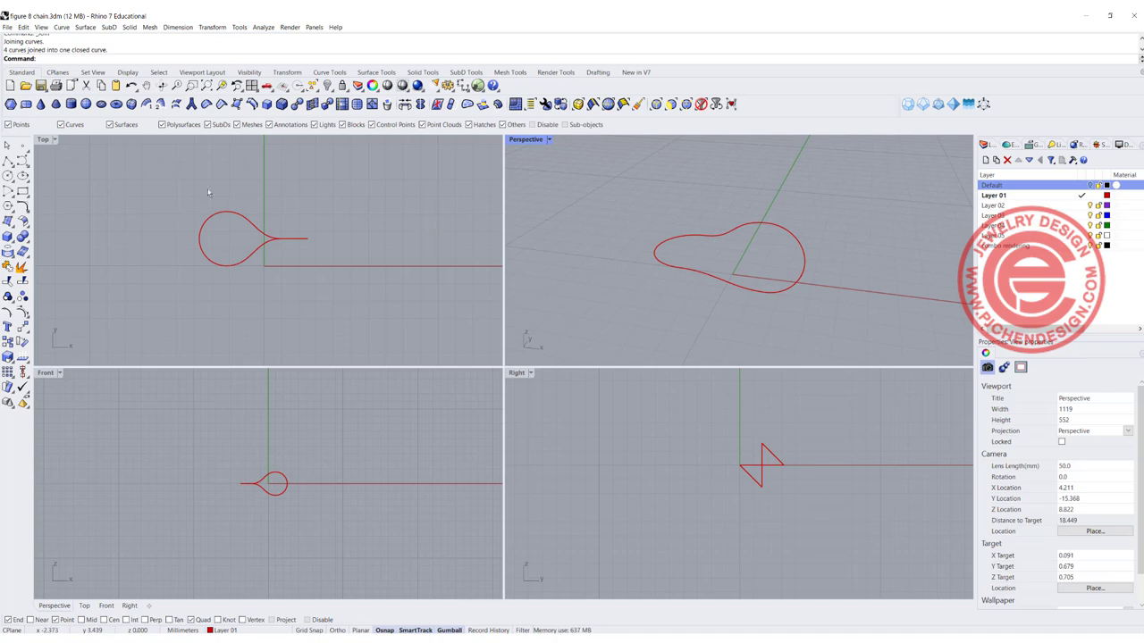
# Pipe the closed link curve with a radius of about 0.34 mm to test its thickness.
pyautogui.scroll(3, 240, 235)
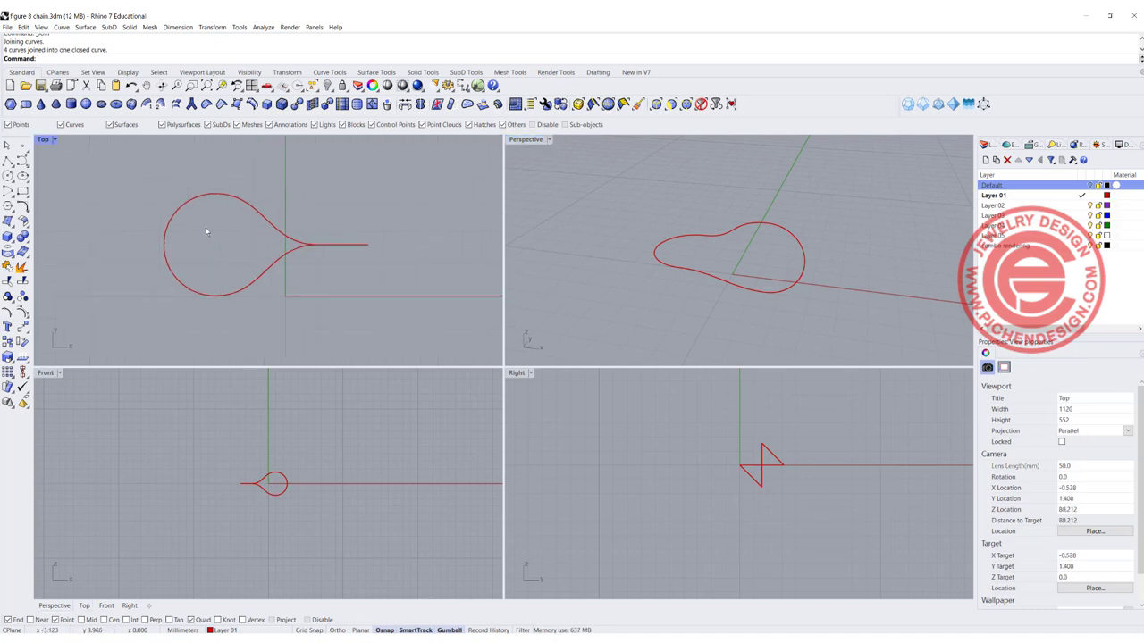
pyautogui.moveTo(733, 251); pyautogui.dragTo(643, 253, button='right')
pyautogui.click(289, 237)
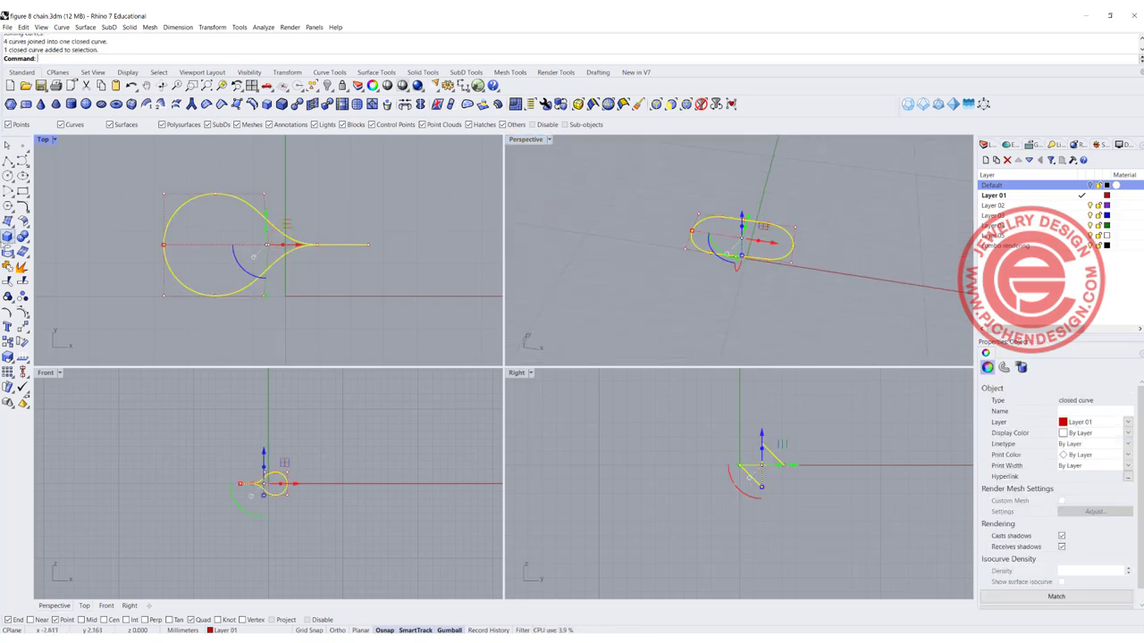
pyautogui.click(8, 238)
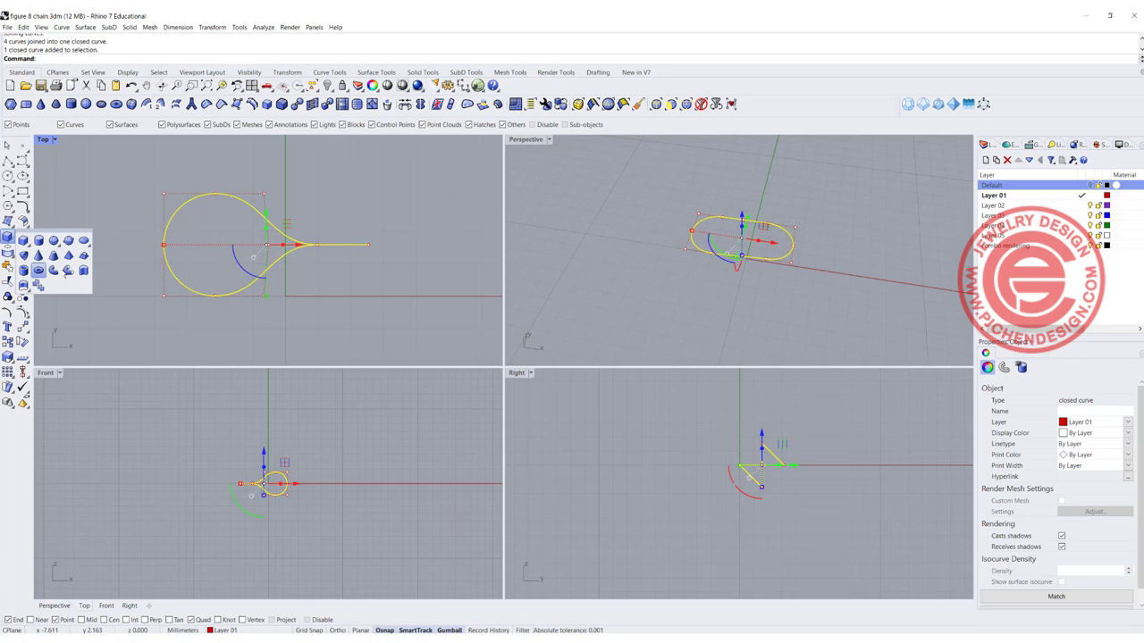
pyautogui.click(69, 270)
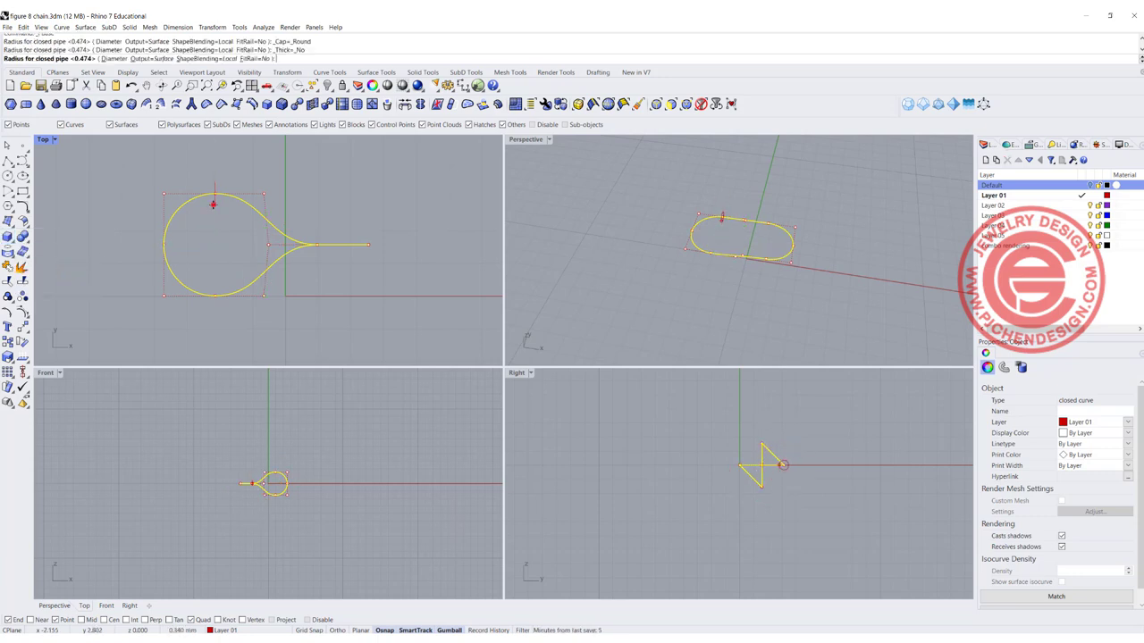
pyautogui.press('Return')
pyautogui.press('Return')
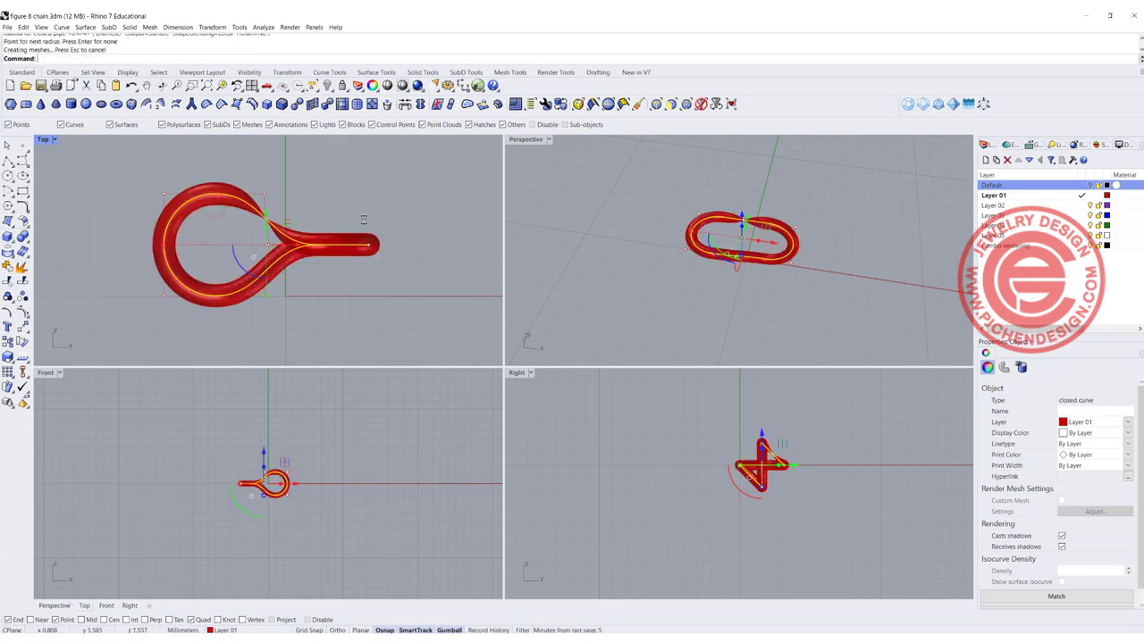
pyautogui.click(419, 278)
# Inspect the pipe where it narrows along its twisted side and delete it, keeping the guide curve.
pyautogui.moveTo(625, 277); pyautogui.dragTo(772, 211, button='right')
pyautogui.scroll(10, 721, 209)
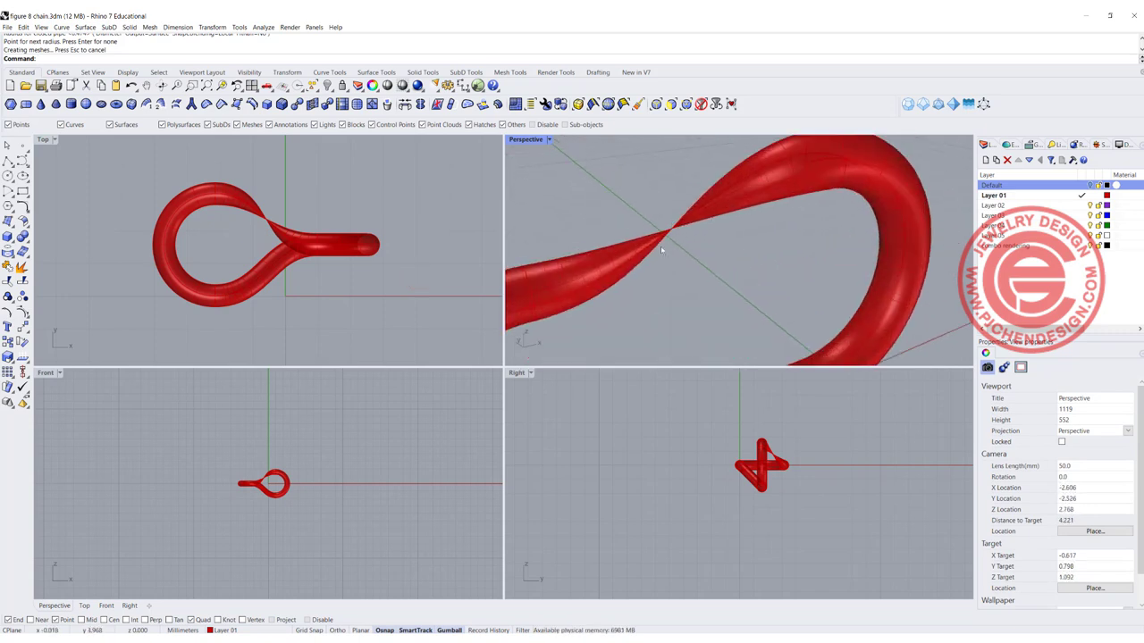
pyautogui.scroll(-5, 288, 214)
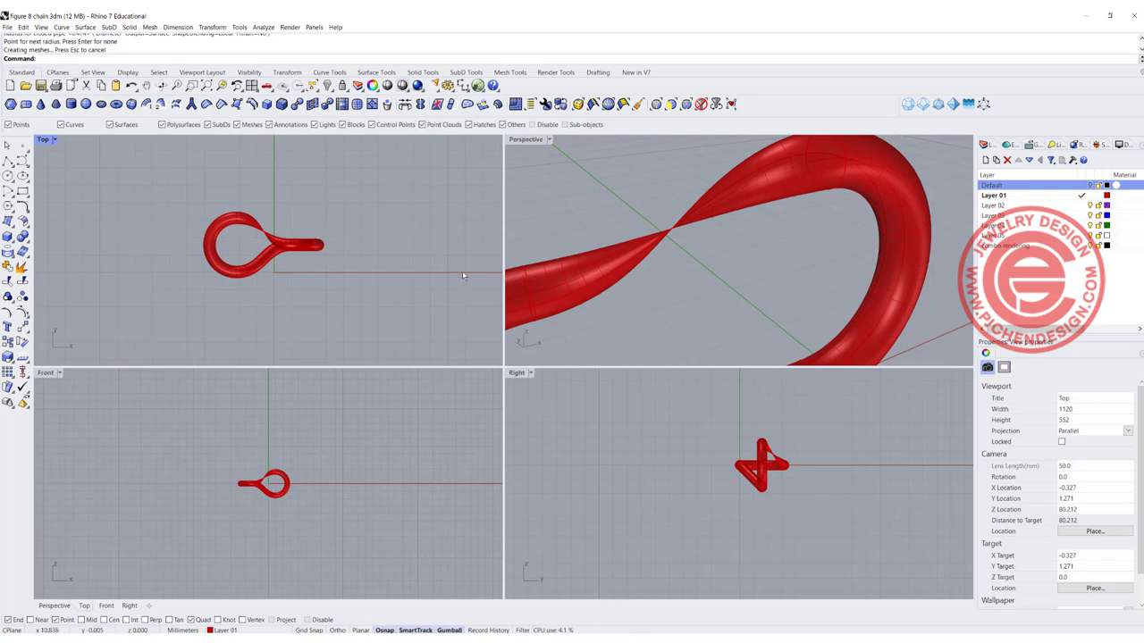
pyautogui.scroll(-5, 688, 220)
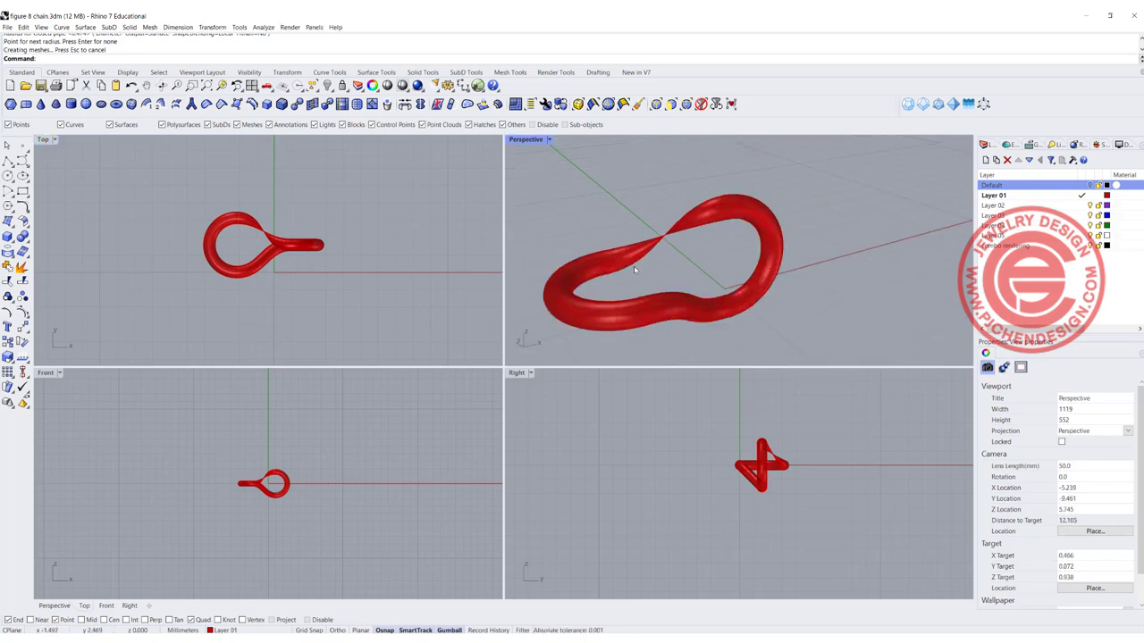
pyautogui.moveTo(634, 265); pyautogui.dragTo(698, 238, button='right')
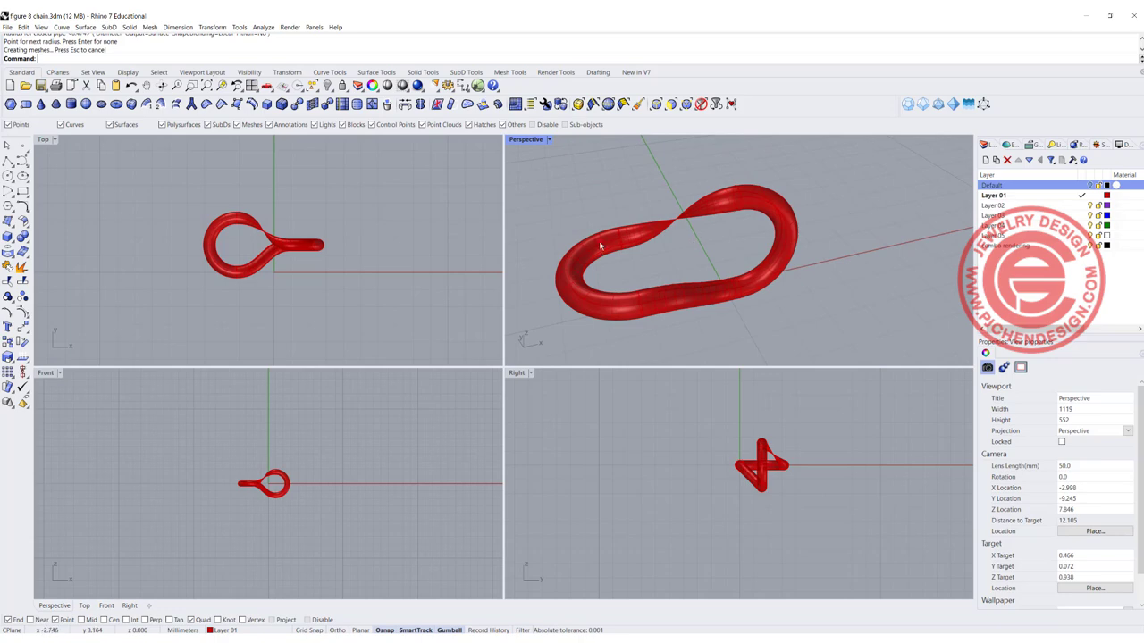
pyautogui.click(602, 250)
pyautogui.click(596, 244)
pyautogui.click(630, 268)
pyautogui.press('Delete')
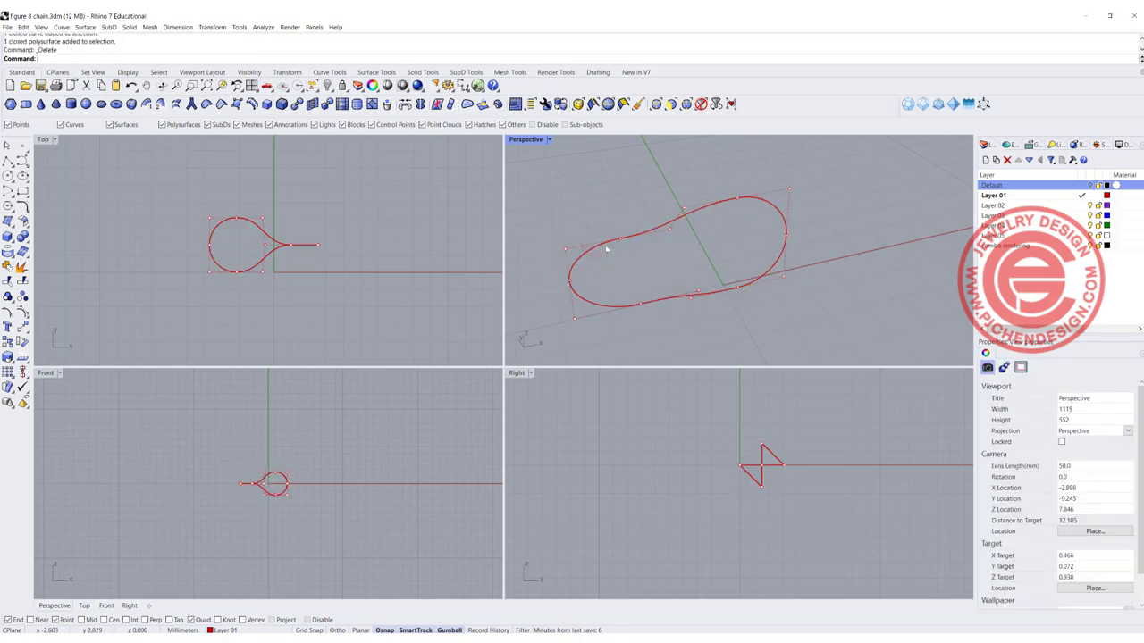
# Start a Rebuild of the closed link curve and preview it with 18 points at degree 3.
pyautogui.click(604, 250)
pyautogui.write('Rebuild')
pyautogui.press('Return')
pyautogui.moveTo(719, 235); pyautogui.dragTo(431, 199)
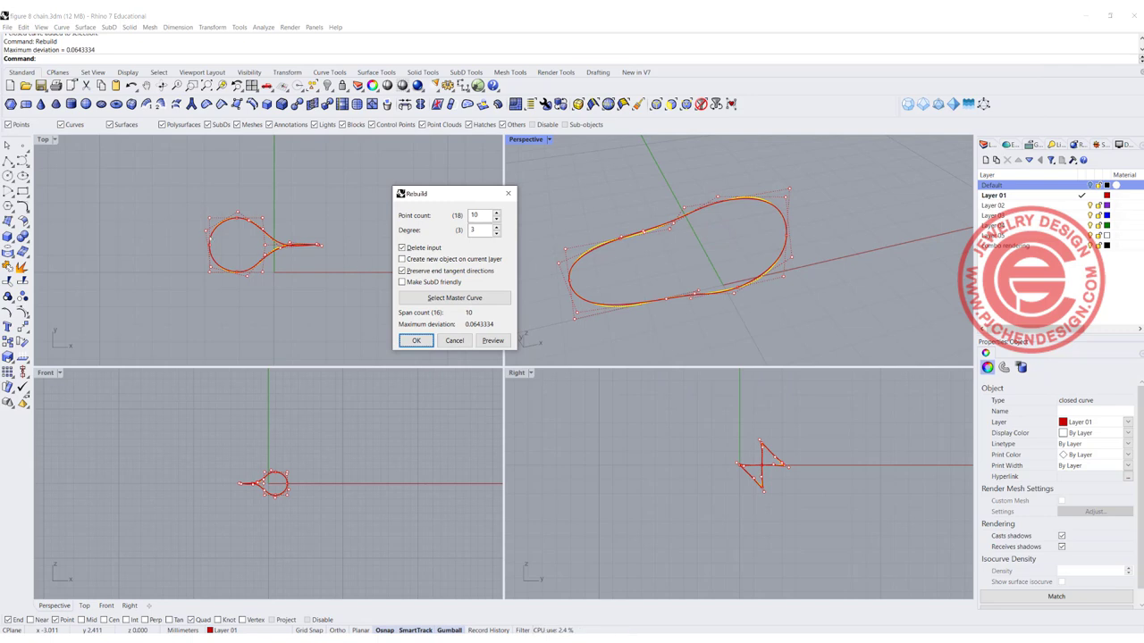
pyautogui.scroll(5, 246, 233)
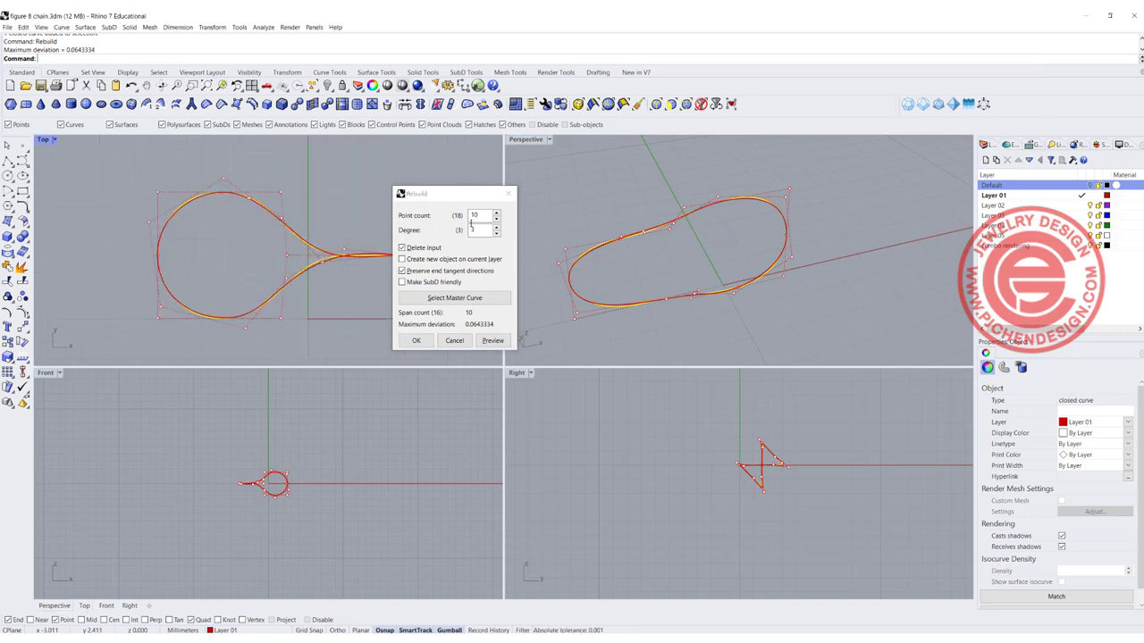
pyautogui.moveTo(488, 215); pyautogui.dragTo(458, 219)
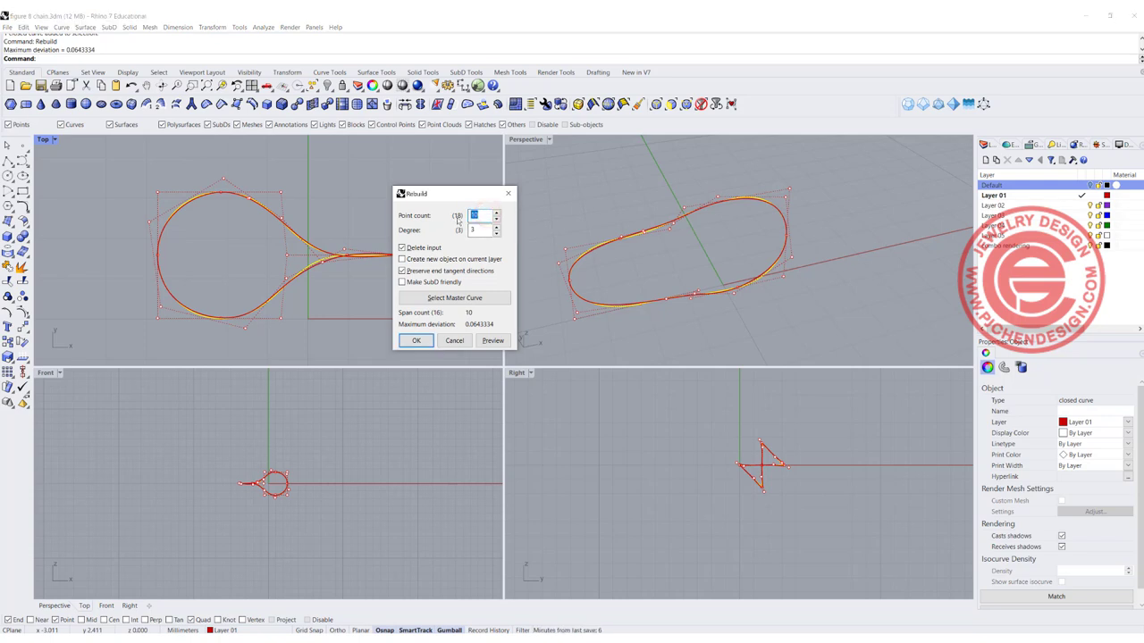
pyautogui.write('18')
pyautogui.press('Return')
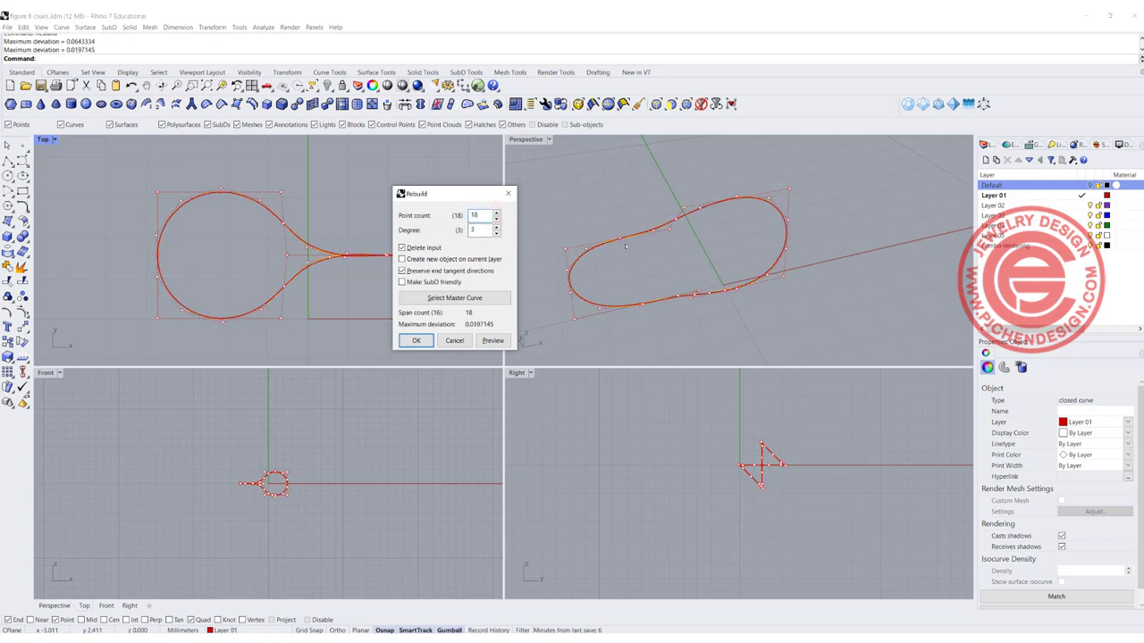
# Set the rebuild point count to 24 and apply the degree 3 rebuild to the link curve.
pyautogui.moveTo(631, 258); pyautogui.dragTo(666, 265, button='right')
pyautogui.scroll(8, 768, 234)
pyautogui.moveTo(755, 245); pyautogui.dragTo(652, 249, button='right')
pyautogui.moveTo(485, 215); pyautogui.dragTo(424, 216)
pyautogui.write('24')
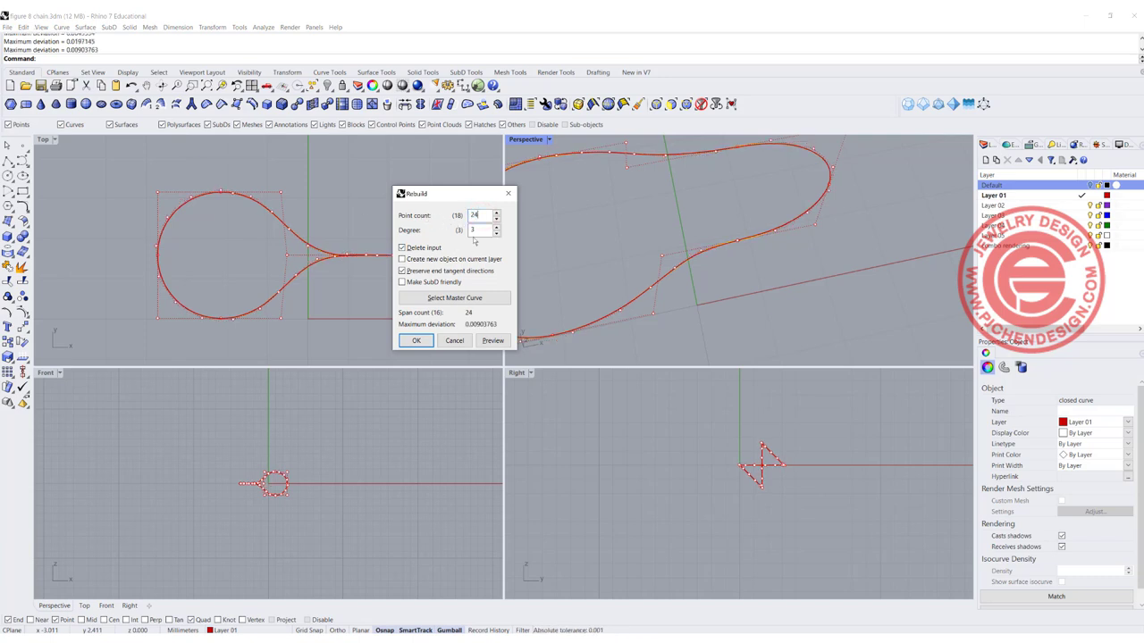
pyautogui.click(407, 343)
pyautogui.click(787, 287)
# Pipe the rebuilt link curve with a radius of 0.5 mm.
pyautogui.scroll(-3, 786, 288)
pyautogui.moveTo(786, 288); pyautogui.dragTo(701, 239, button='right')
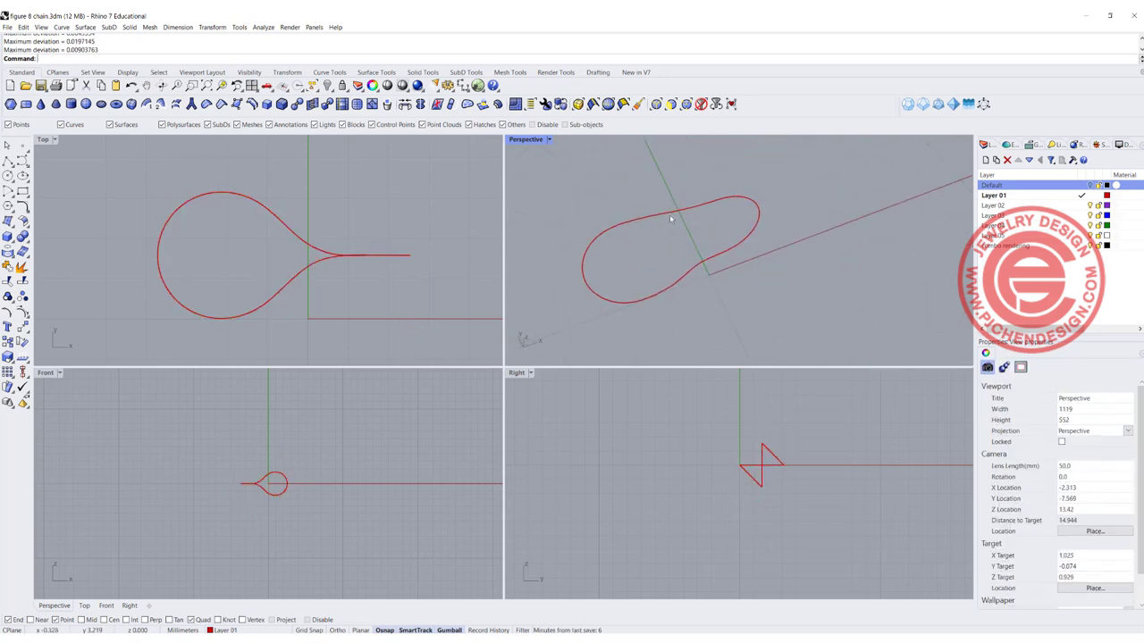
pyautogui.click(669, 216)
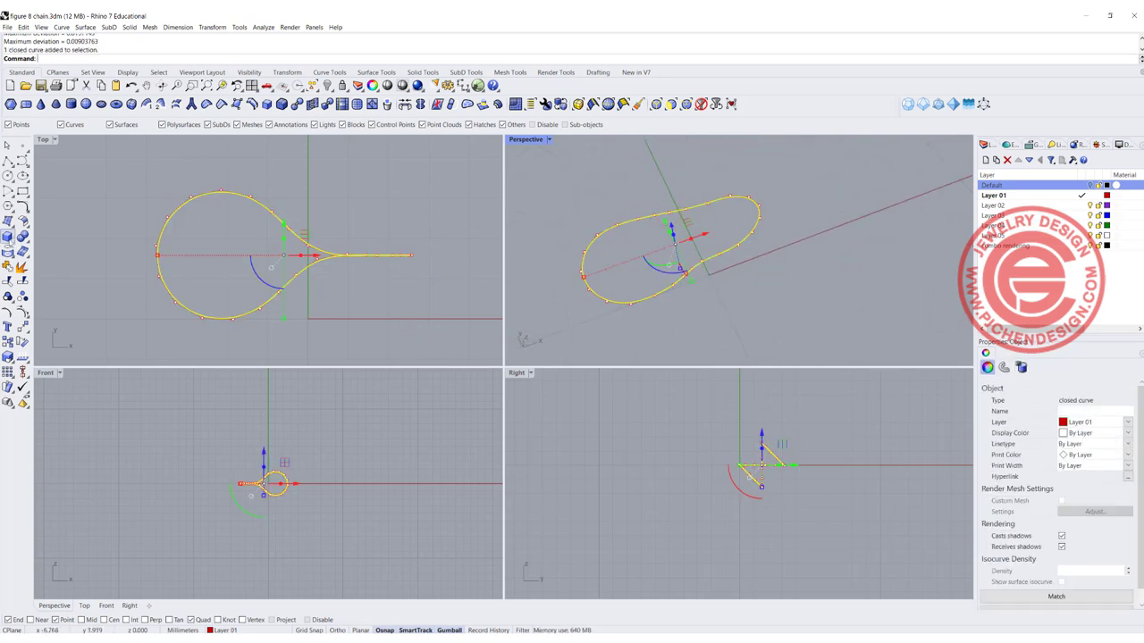
pyautogui.click(8, 239)
pyautogui.click(56, 269)
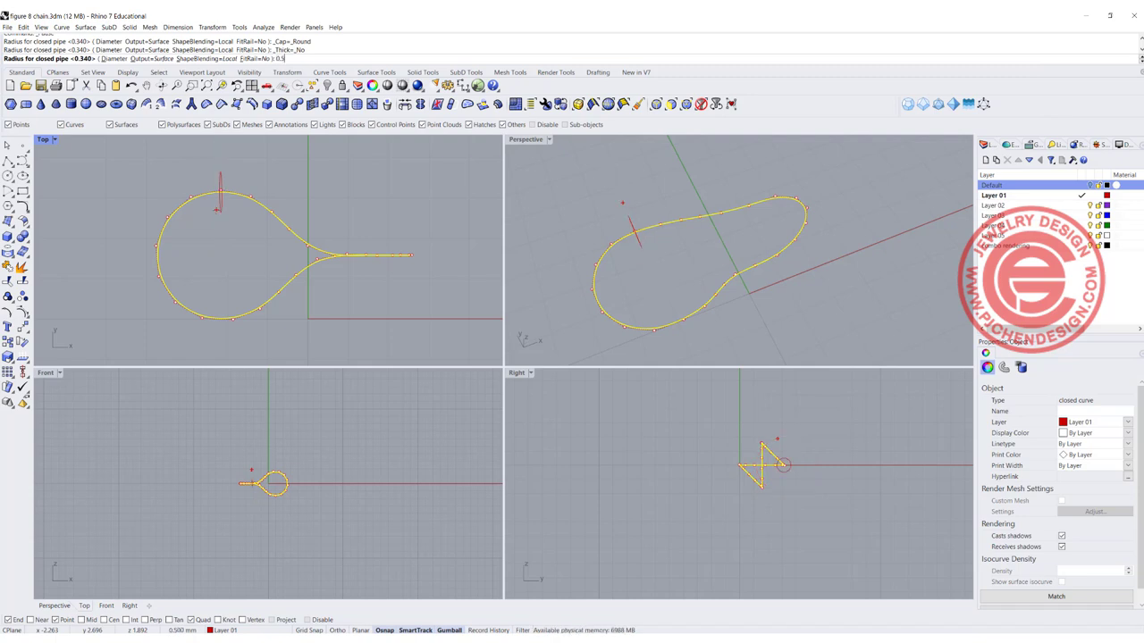
pyautogui.press('Return')
pyautogui.press('Return')
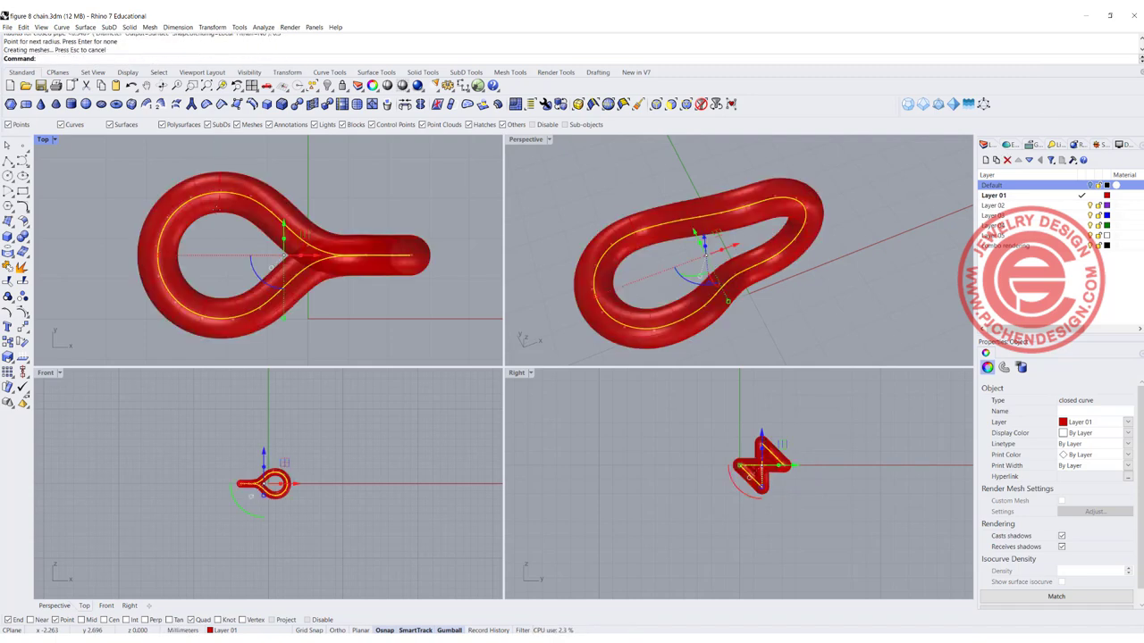
# Duplicate the piped link along the X axis so that the copy interlocks with the upright loop of the original.
pyautogui.moveTo(731, 308); pyautogui.dragTo(670, 259, button='right')
pyautogui.scroll(-6, 277, 239)
pyautogui.moveTo(335, 234); pyautogui.dragTo(235, 232, button='right')
pyautogui.click(235, 231)
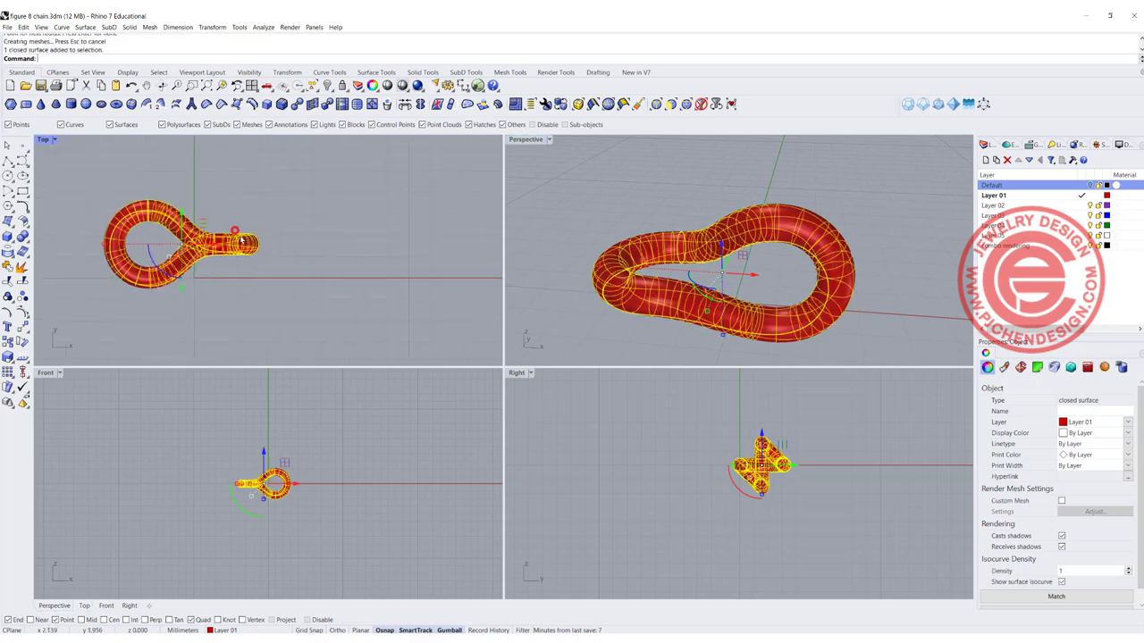
pyautogui.moveTo(215, 243); pyautogui.dragTo(323, 265)
pyautogui.click(333, 323)
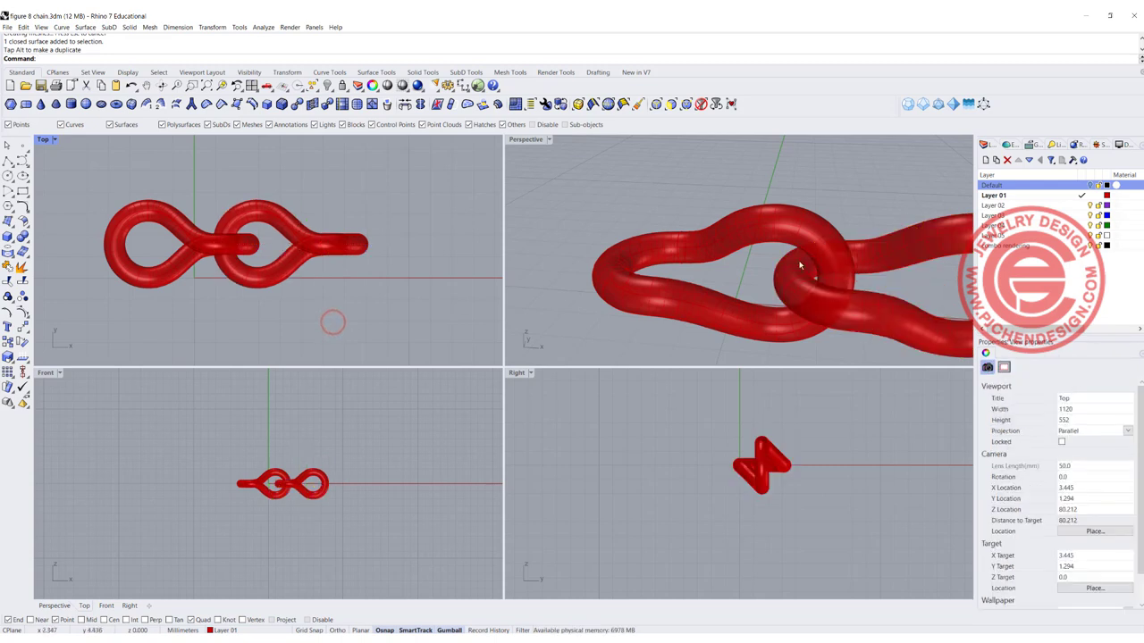
# Delete both piped links, keeping only the rebuilt guide curve.
pyautogui.scroll(-4, 809, 268)
pyautogui.moveTo(797, 268)
pyautogui.mouseDown(button='right')
pyautogui.moveTo(799, 312)
pyautogui.moveTo(697, 290)
pyautogui.moveTo(800, 255)
pyautogui.mouseUp(button='right')
pyautogui.scroll(4, 239, 224)
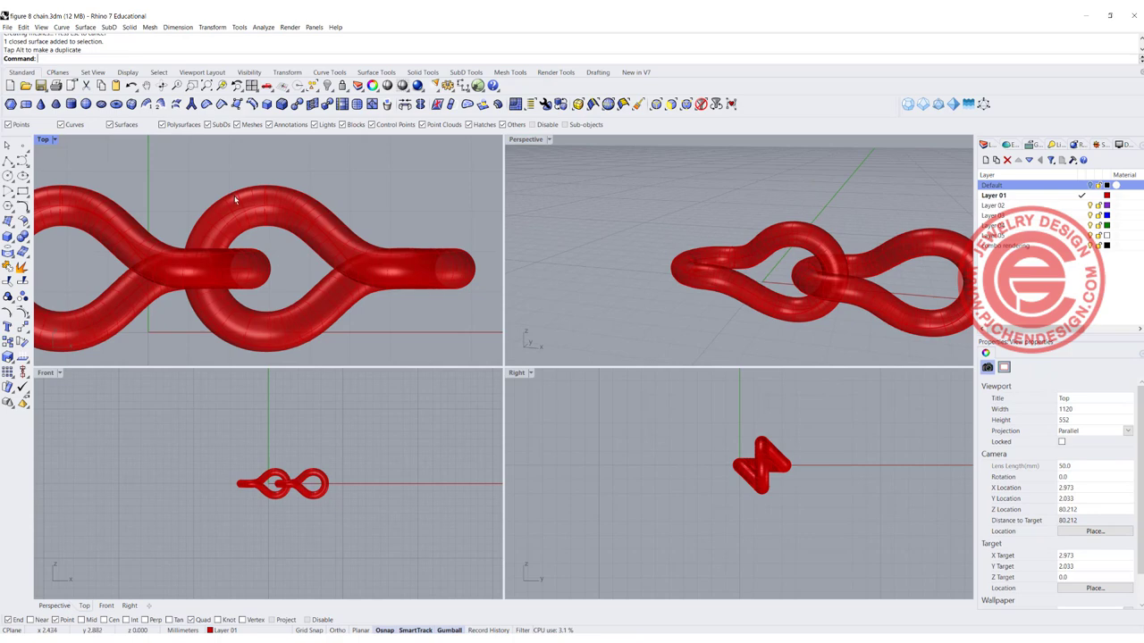
pyautogui.click(235, 198)
pyautogui.press('Delete')
pyautogui.click(139, 222)
pyautogui.press('Delete')
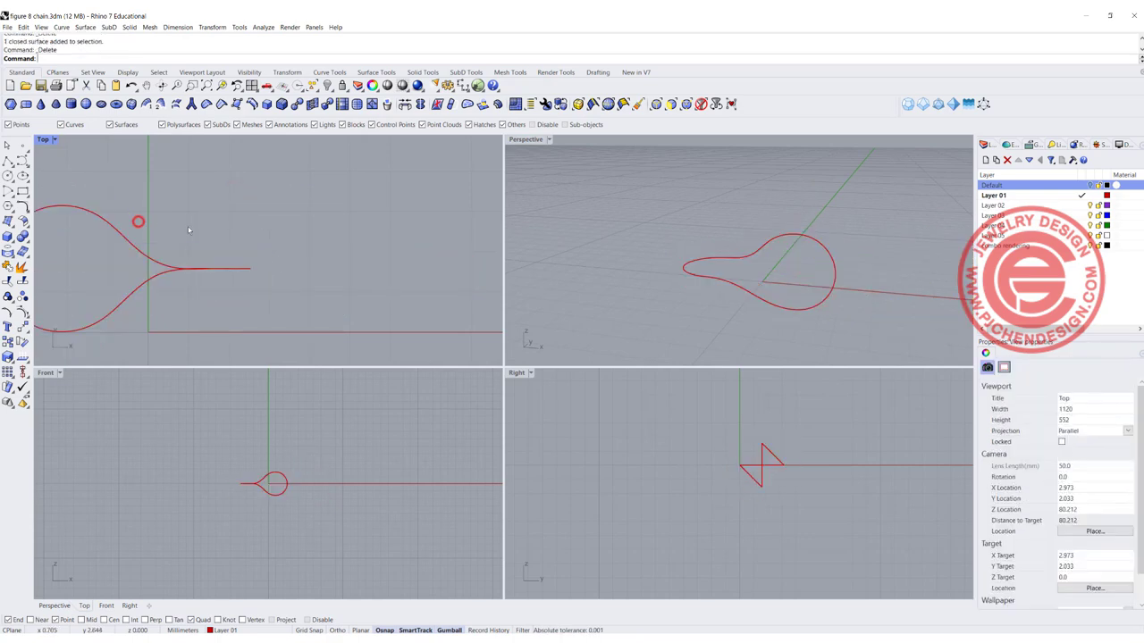
# Draw a small square in the Front view, beside and slightly above the flat end of the link curve.
pyautogui.scroll(-9, 344, 217)
pyautogui.scroll(7, 252, 248)
pyautogui.scroll(-1, 253, 250)
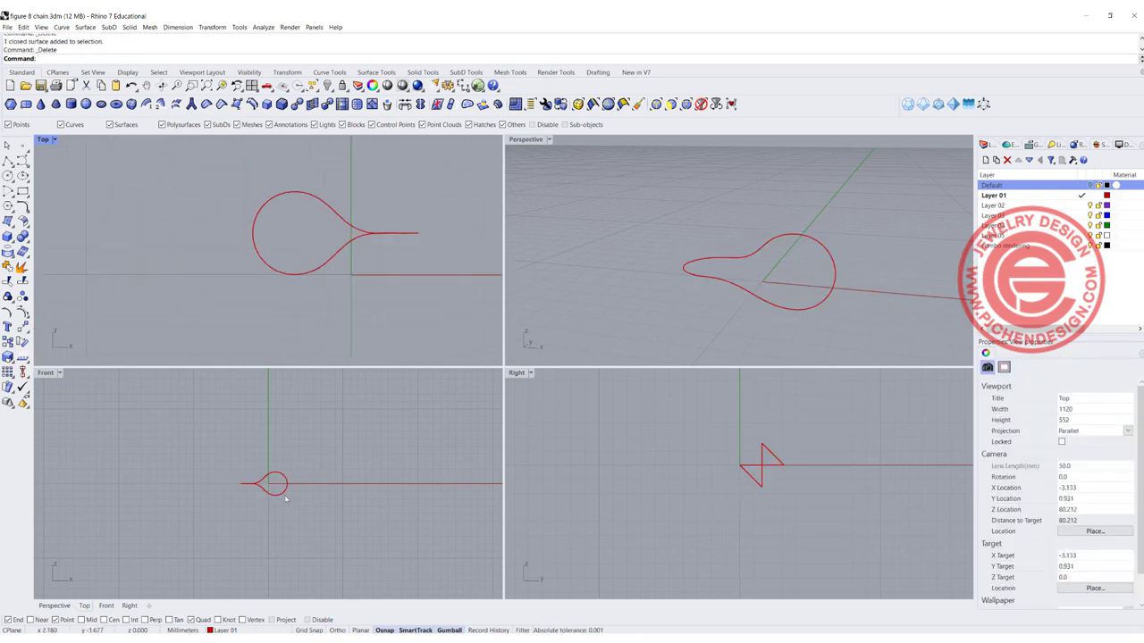
pyautogui.scroll(6, 231, 493)
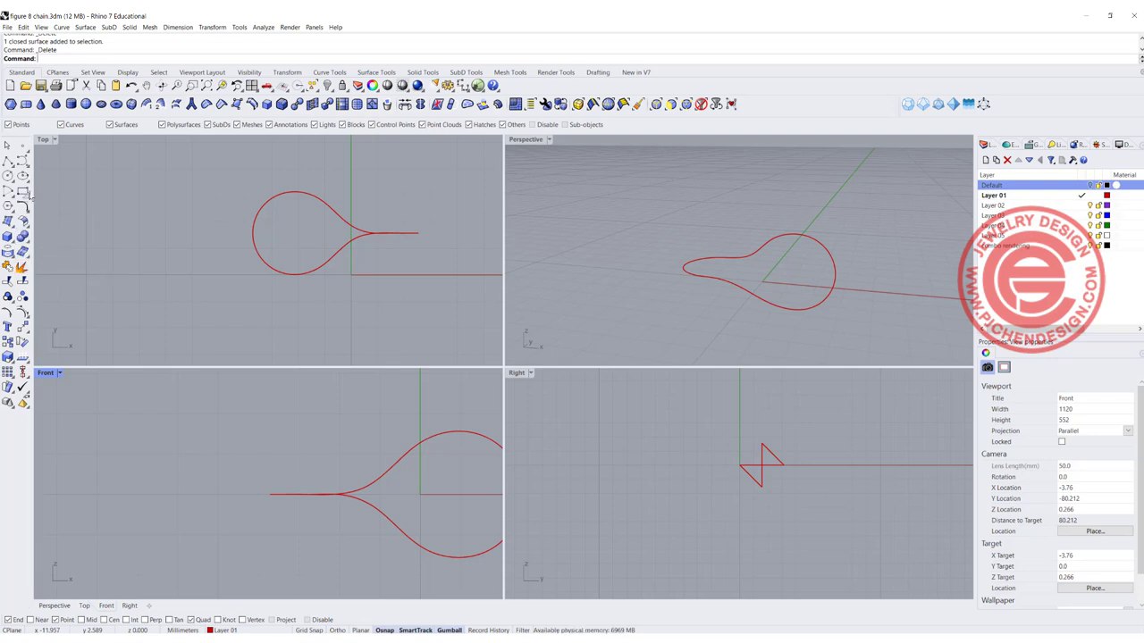
pyautogui.click(25, 192)
pyautogui.click(176, 415)
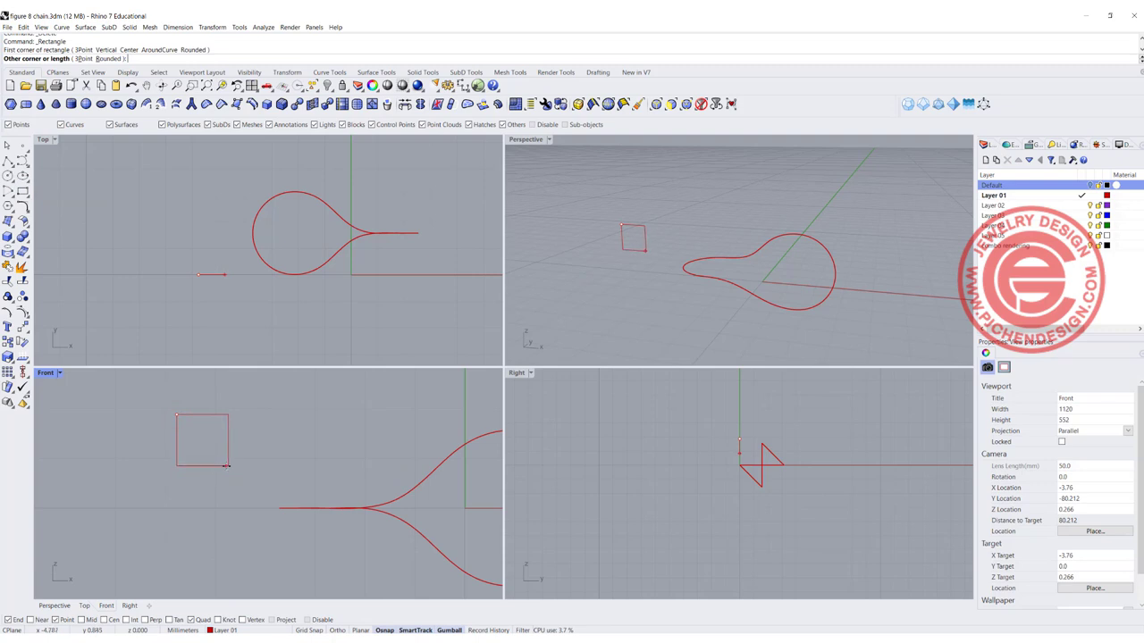
pyautogui.click(228, 467)
# Round all corners of the square using Fillet Corners with a radius of 0.2.
pyautogui.click(22, 206)
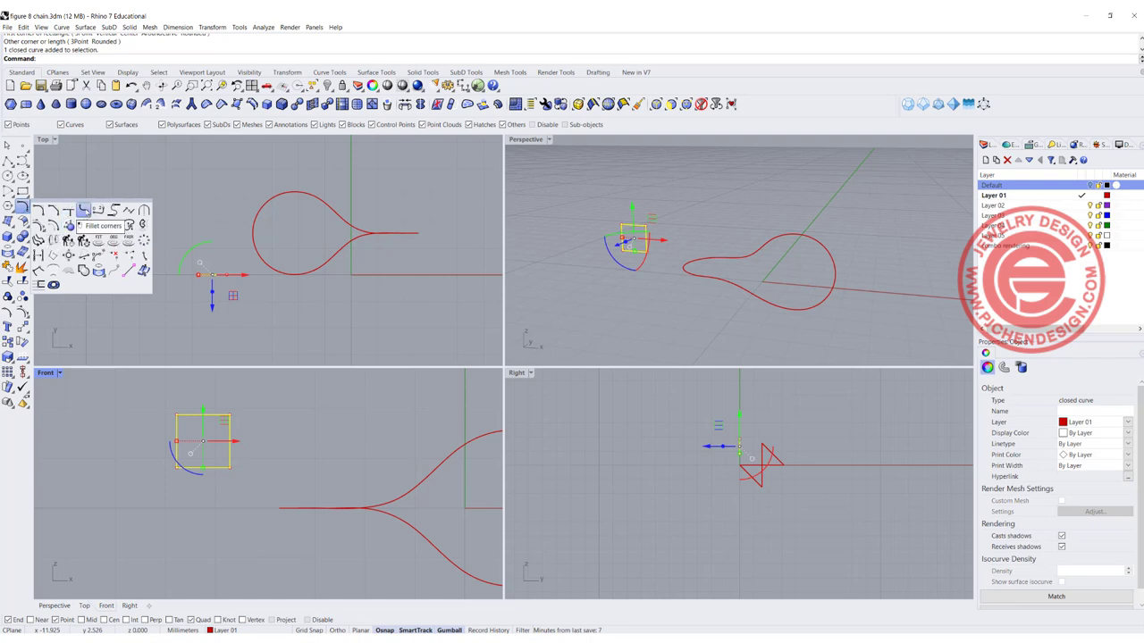
pyautogui.click(84, 210)
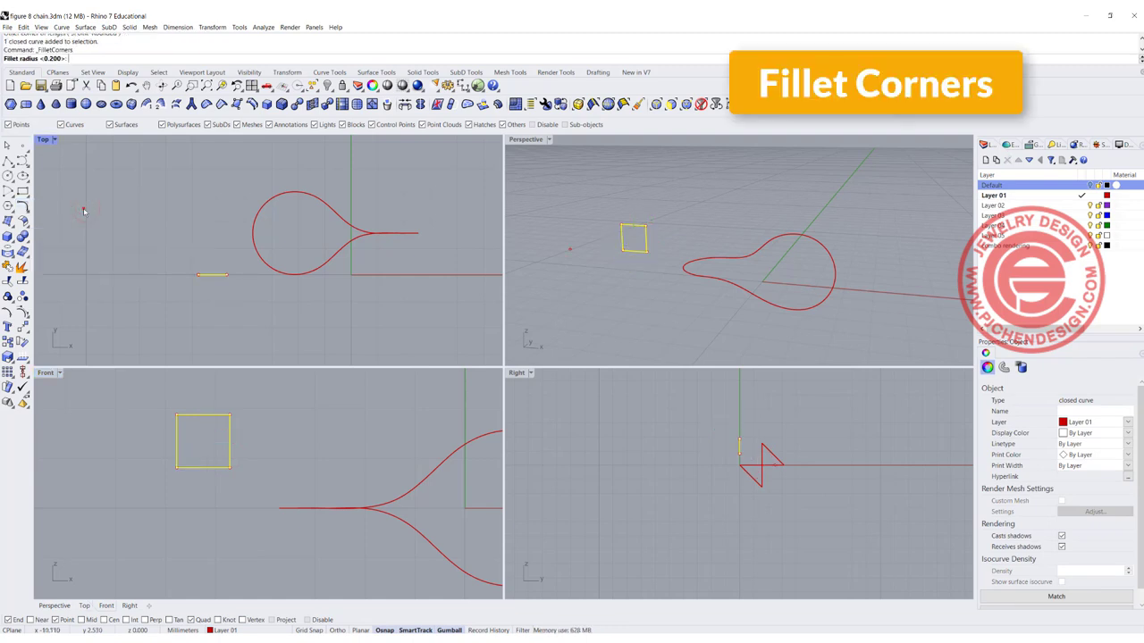
pyautogui.press('Return')
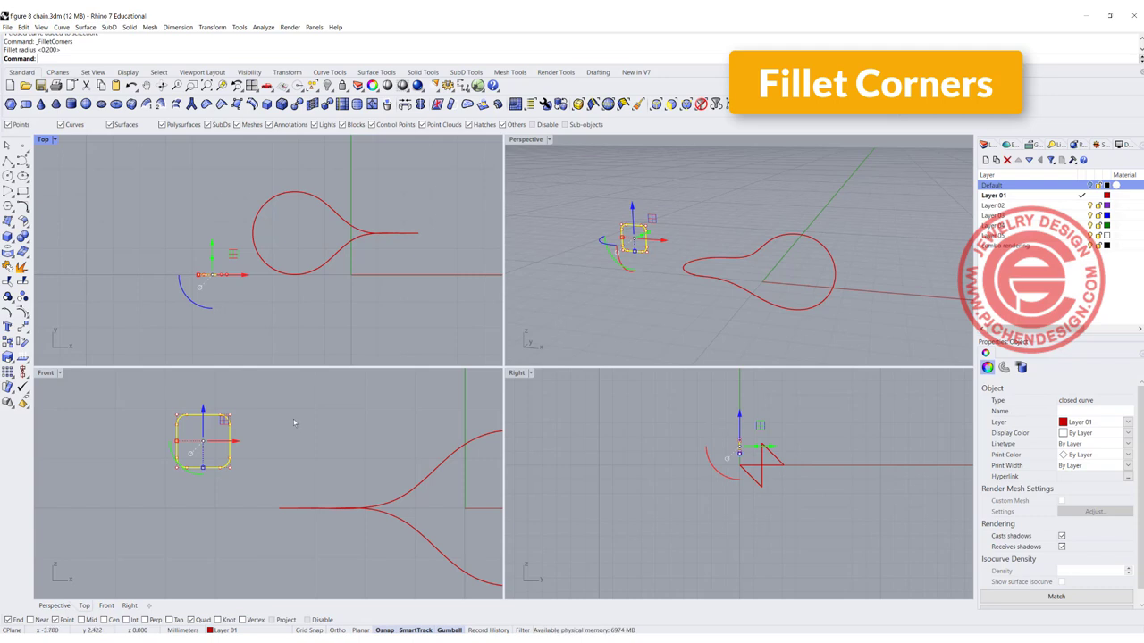
pyautogui.click(295, 432)
# Duplicate the rounded square along the X axis so that the copy slightly overlaps the original.
pyautogui.click(232, 435)
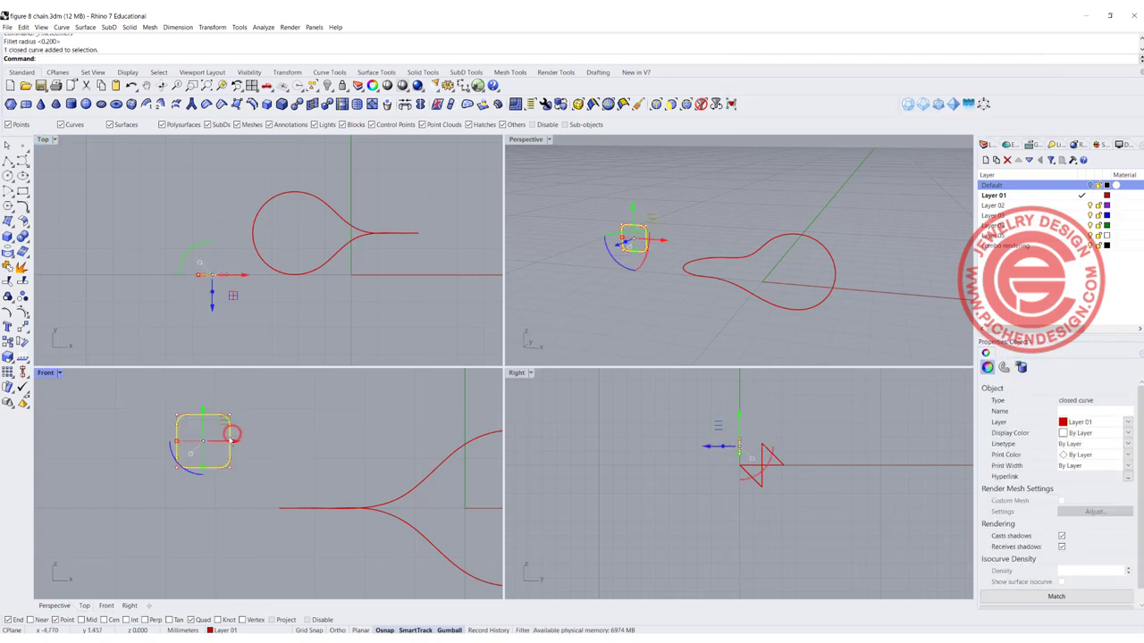
pyautogui.moveTo(230, 435); pyautogui.dragTo(286, 450)
pyautogui.hotkey('ctrl', 'z')
pyautogui.moveTo(235, 440); pyautogui.dragTo(153, 439)
pyautogui.press('alt')
# Trim the overlapping inner edges of the two rounded squares and join the remaining outlines into one closed profile.
pyautogui.scroll(5, 268, 438)
pyautogui.click(271, 435)
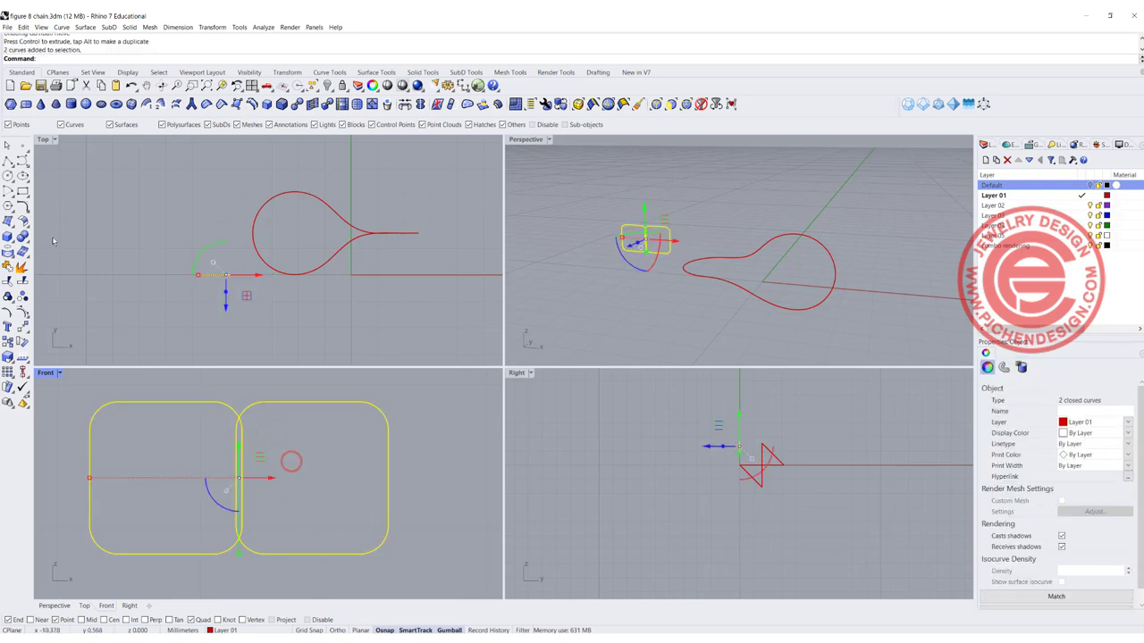
pyautogui.click(8, 281)
pyautogui.moveTo(275, 458); pyautogui.dragTo(212, 449)
pyautogui.scroll(-3, 213, 447)
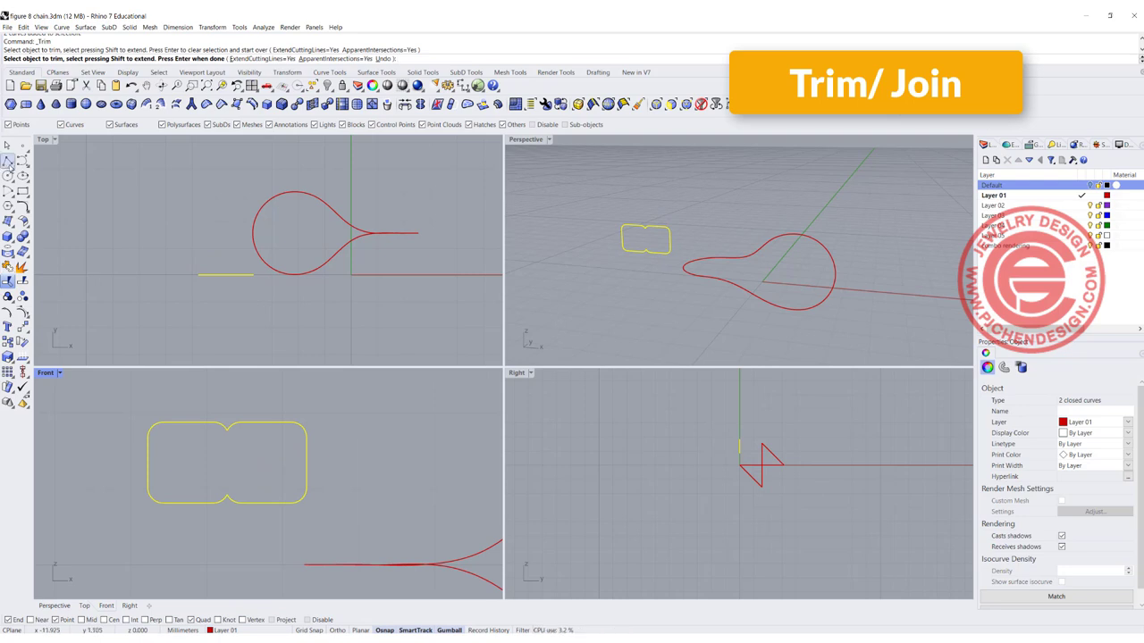
pyautogui.click(7, 266)
pyautogui.click(417, 459)
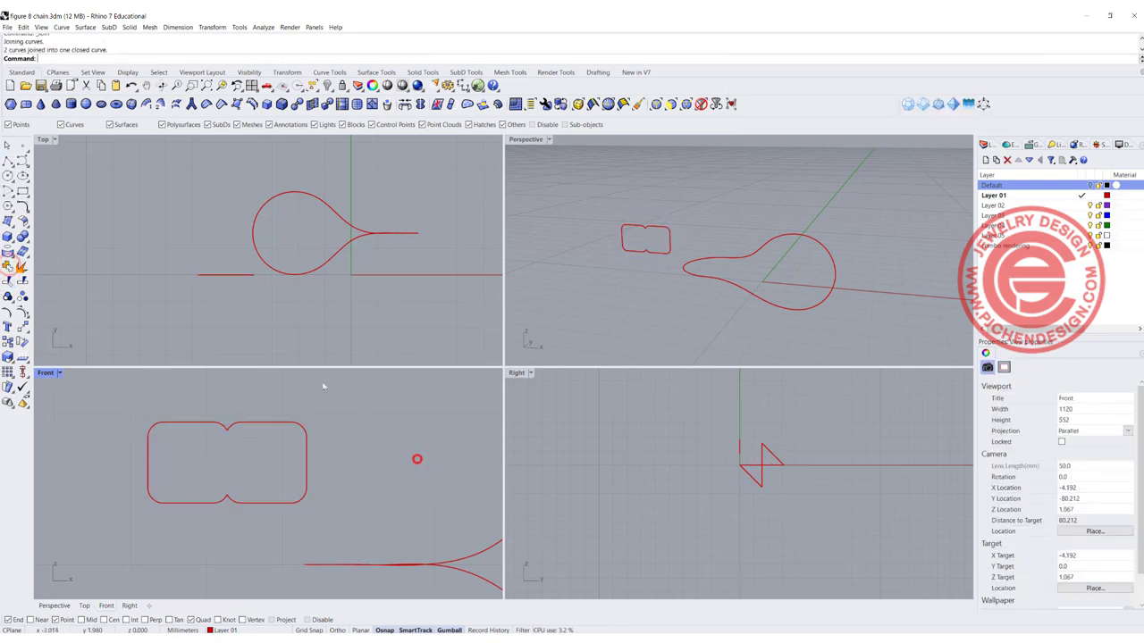
# Scale the joined double-square profile down uniformly to a little over half its size.
pyautogui.scroll(-4, 323, 385)
pyautogui.scroll(2, 248, 283)
pyautogui.scroll(-1, 259, 280)
pyautogui.click(254, 270)
pyautogui.keyDown('shift'); pyautogui.moveTo(207, 435); pyautogui.dragTo(230, 439); pyautogui.keyUp('shift')
pyautogui.click(362, 434)
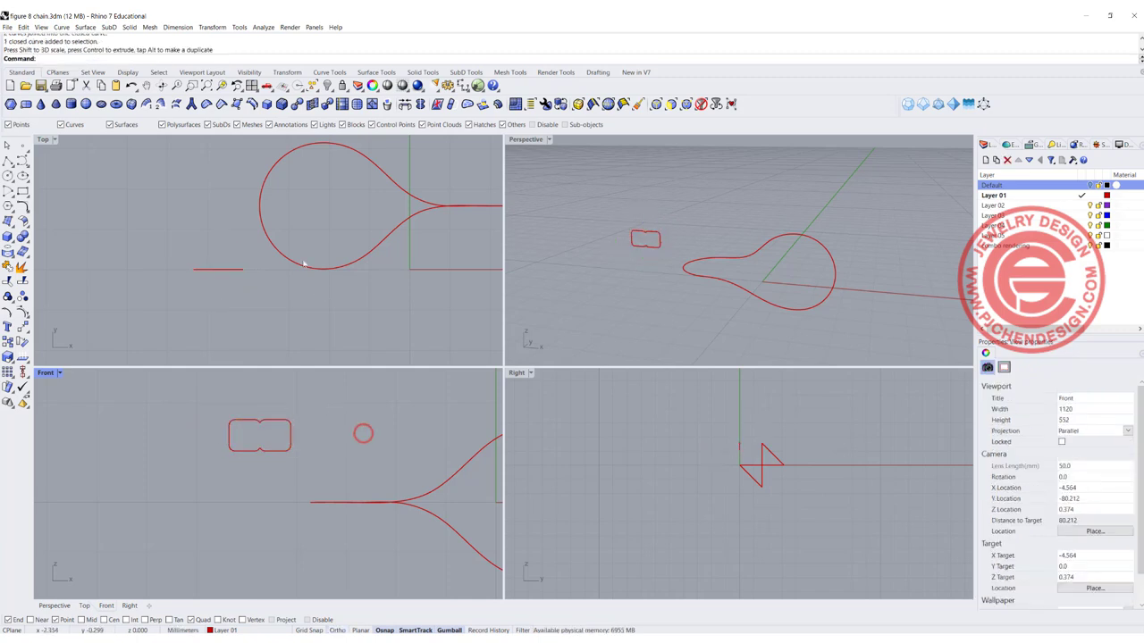
# Draw a straight line across the double-square profile between the midpoints of its two short sides, with the Mid object snap enabled.
pyautogui.click(235, 269)
pyautogui.click(259, 204)
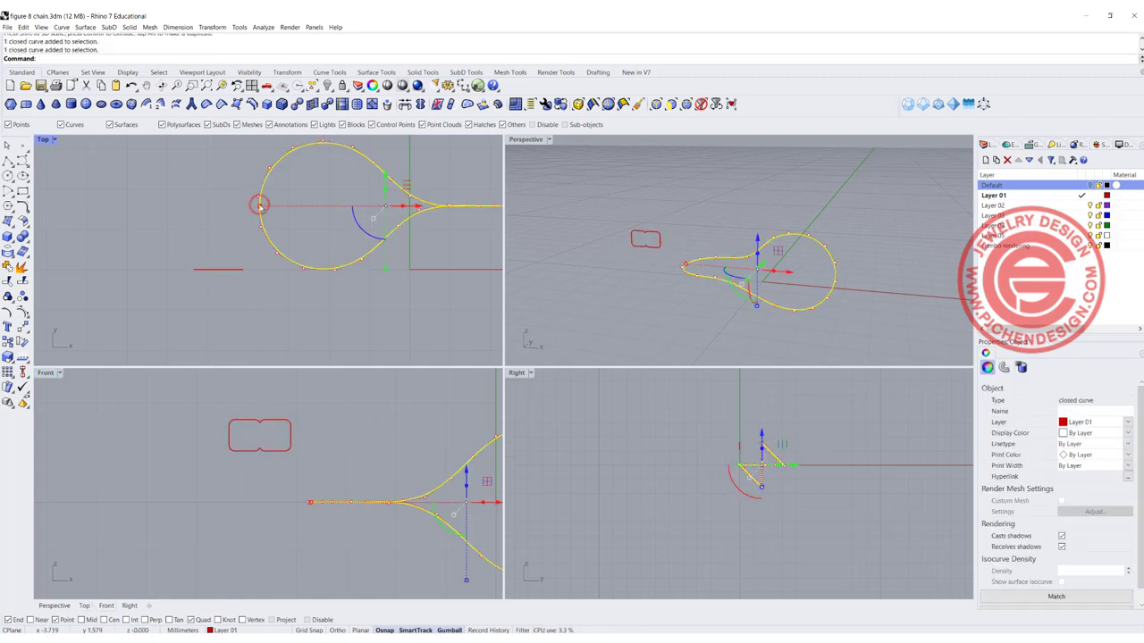
pyautogui.click(172, 422)
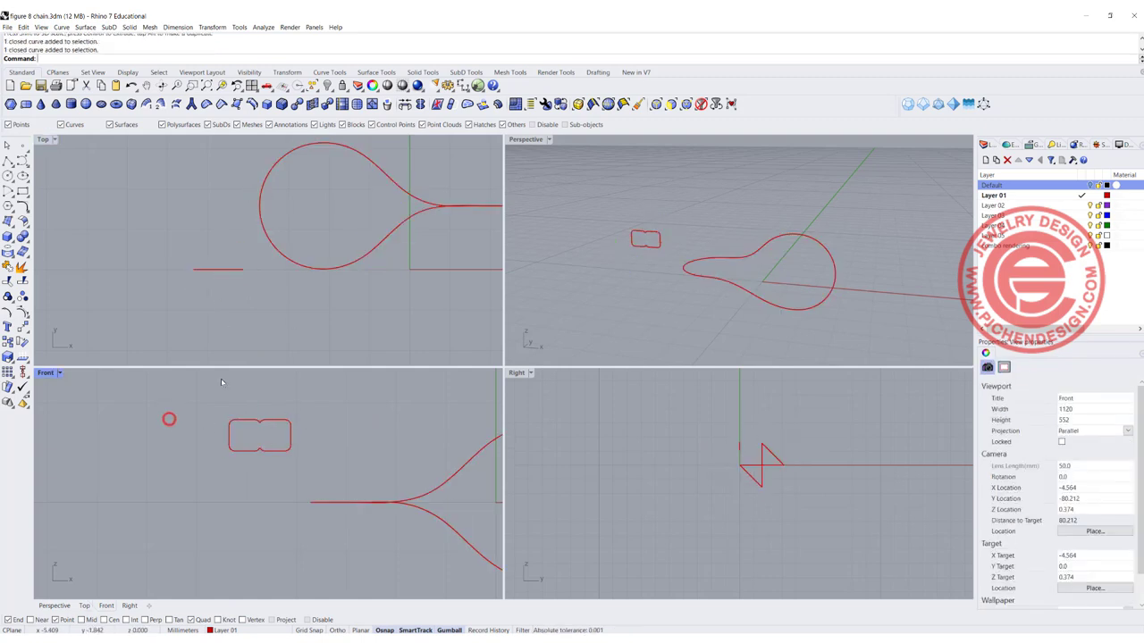
pyautogui.click(8, 161)
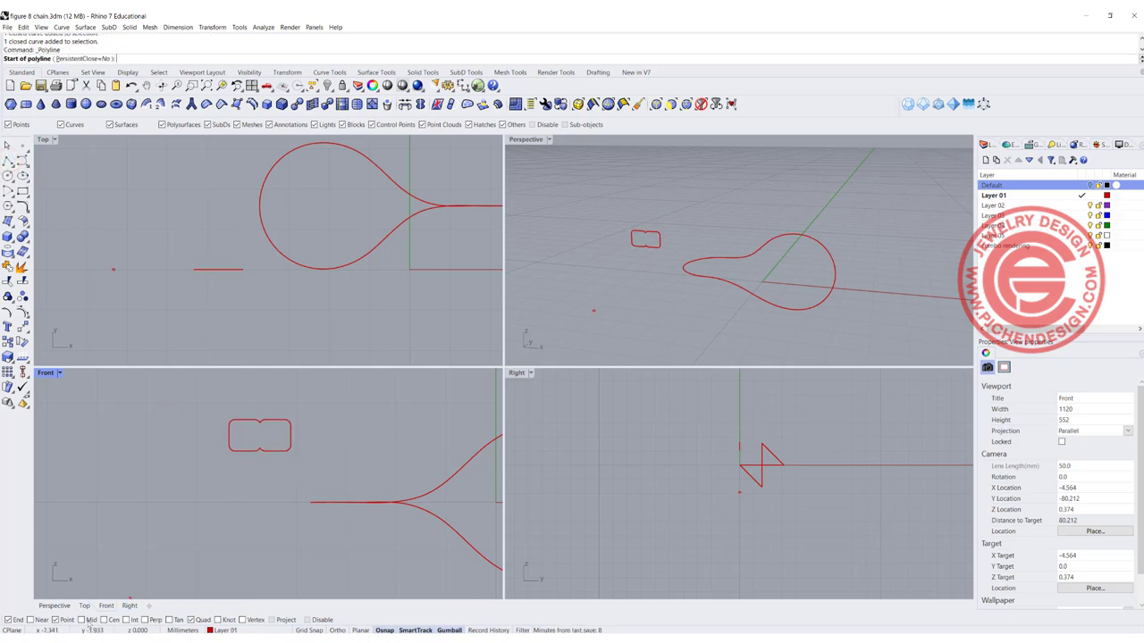
pyautogui.click(83, 620)
pyautogui.click(228, 435)
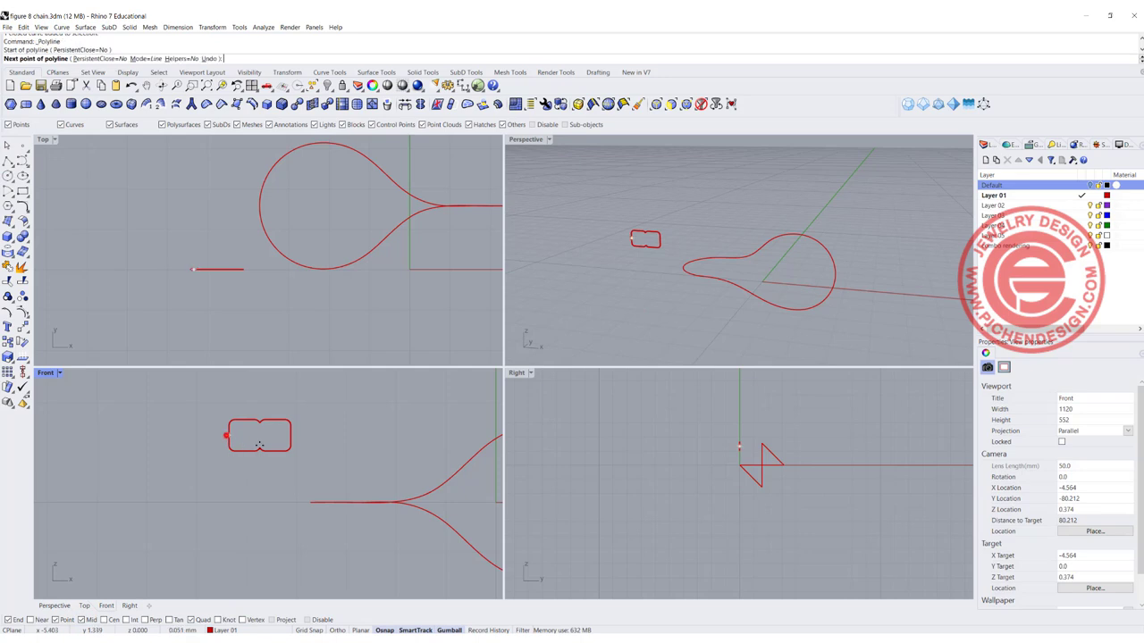
pyautogui.click(293, 435)
pyautogui.press('Return')
# Move the profile and its centre line from the line's midpoint to the quadrant point at the guide curve's round end in the Top view.
pyautogui.moveTo(327, 469); pyautogui.dragTo(191, 403)
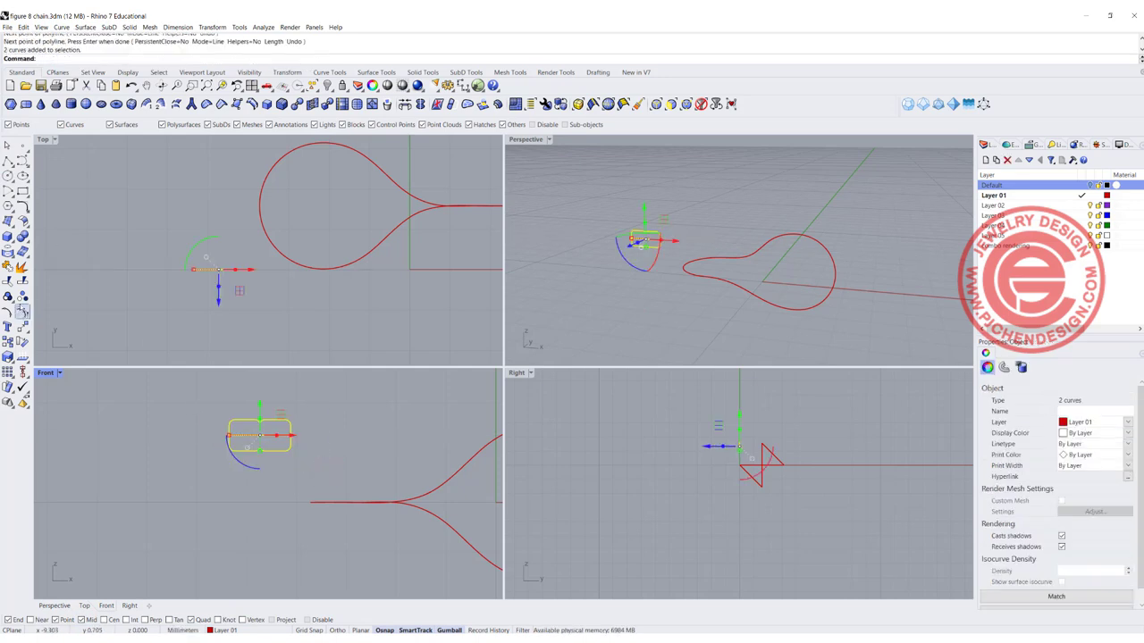
pyautogui.click(23, 326)
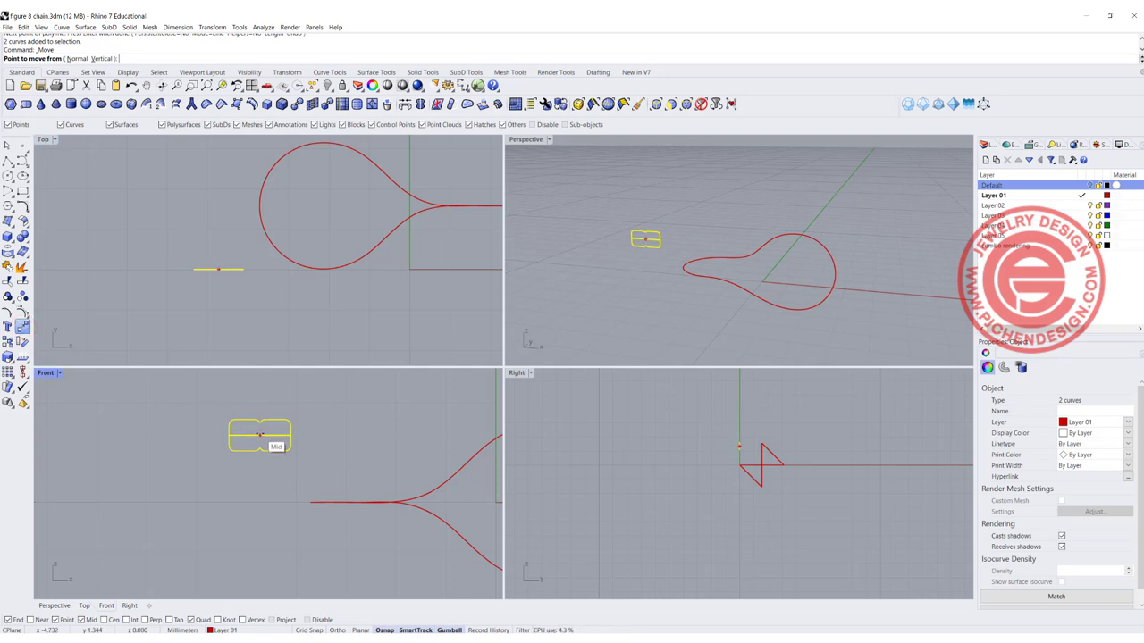
pyautogui.click(259, 436)
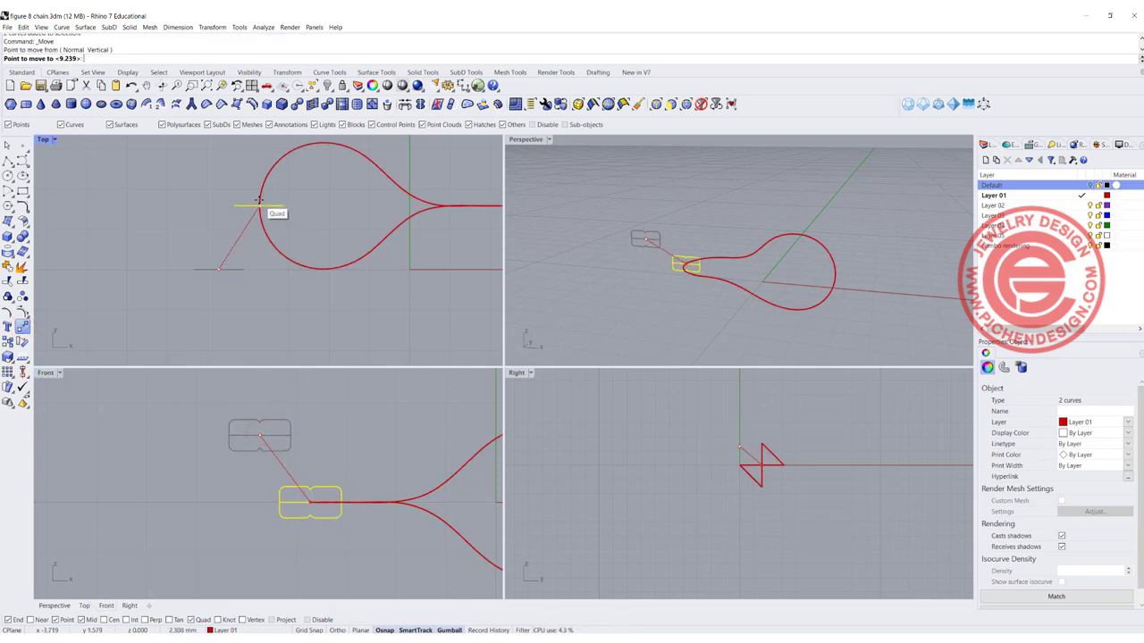
pyautogui.click(259, 204)
pyautogui.click(628, 319)
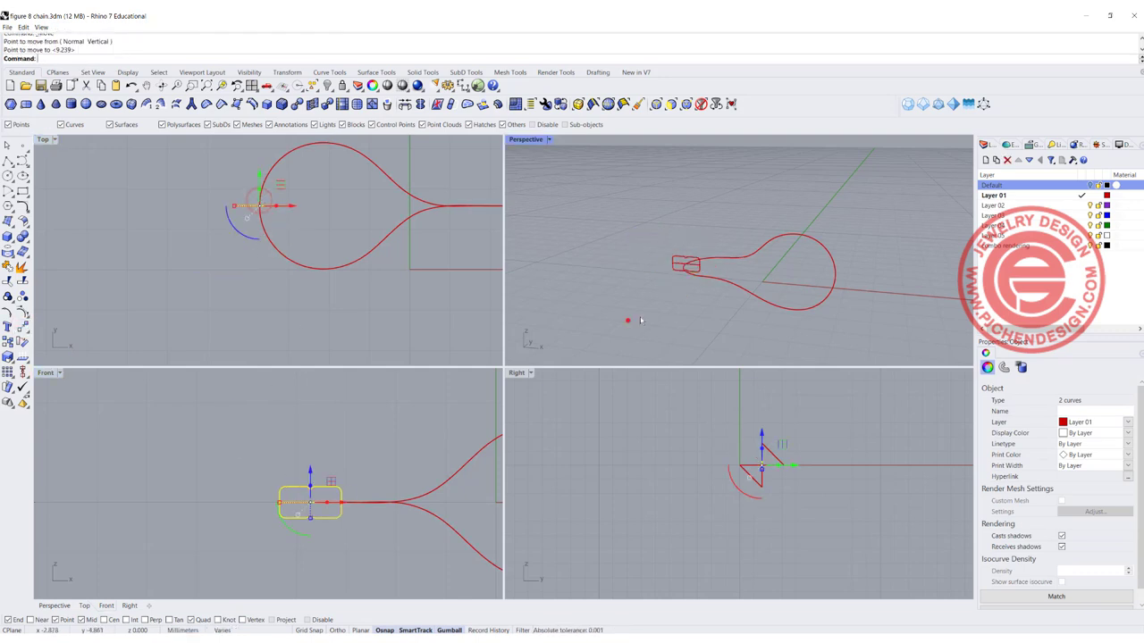
# Sweep the double-square profile along the closed guide curve with Sweep 1 Rail, using Freeform frame style and unchanged cross sections.
pyautogui.doubleClick(525, 140)
pyautogui.moveTo(411, 348); pyautogui.dragTo(351, 400, button='right')
pyautogui.click(350, 398)
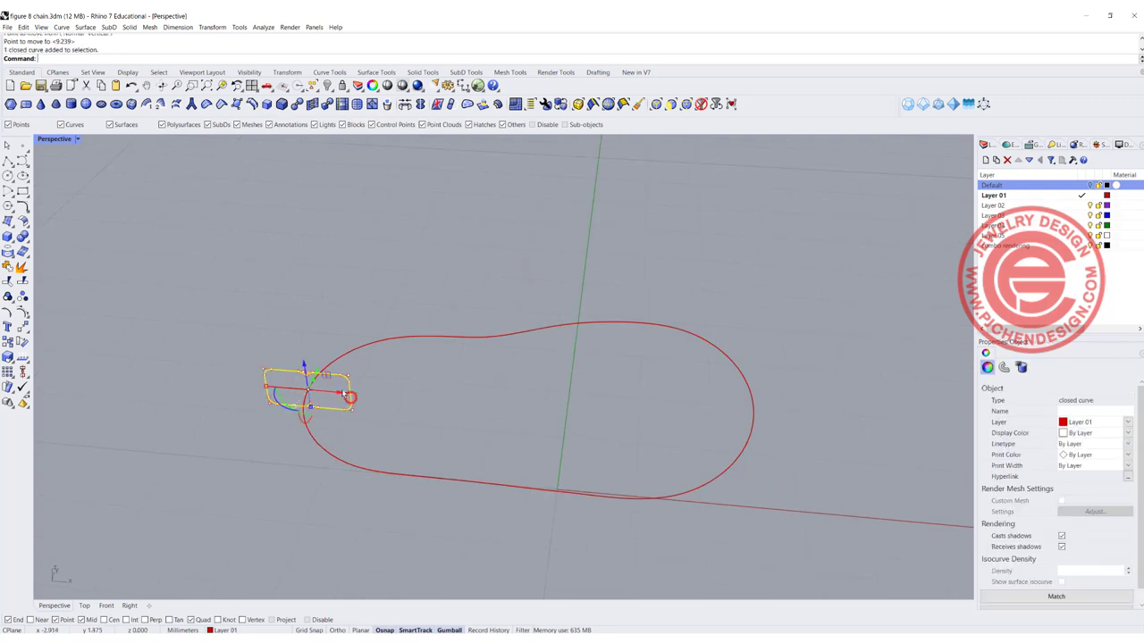
pyautogui.click(425, 397)
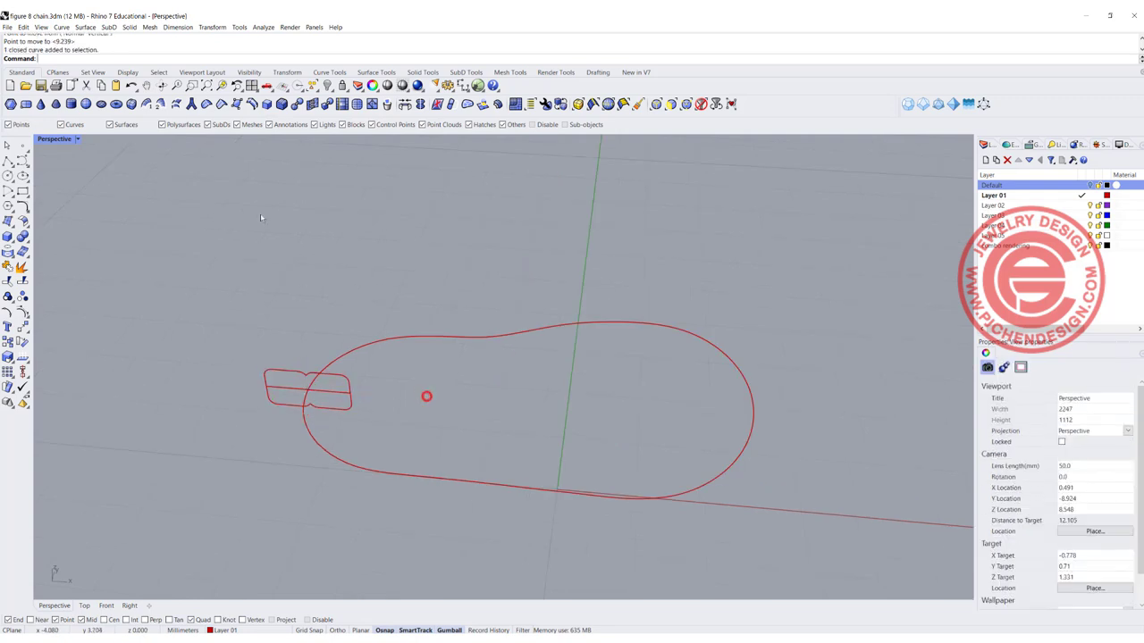
pyautogui.click(84, 27)
pyautogui.click(105, 58)
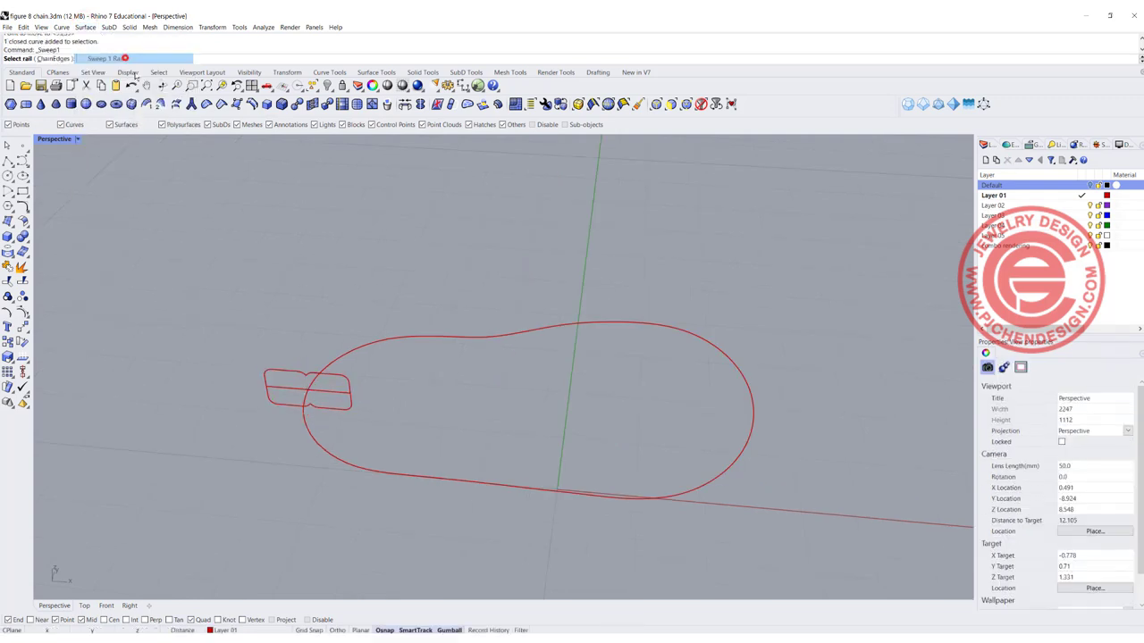
pyautogui.click(353, 350)
pyautogui.click(351, 380)
pyautogui.press('Return')
pyautogui.press('Return')
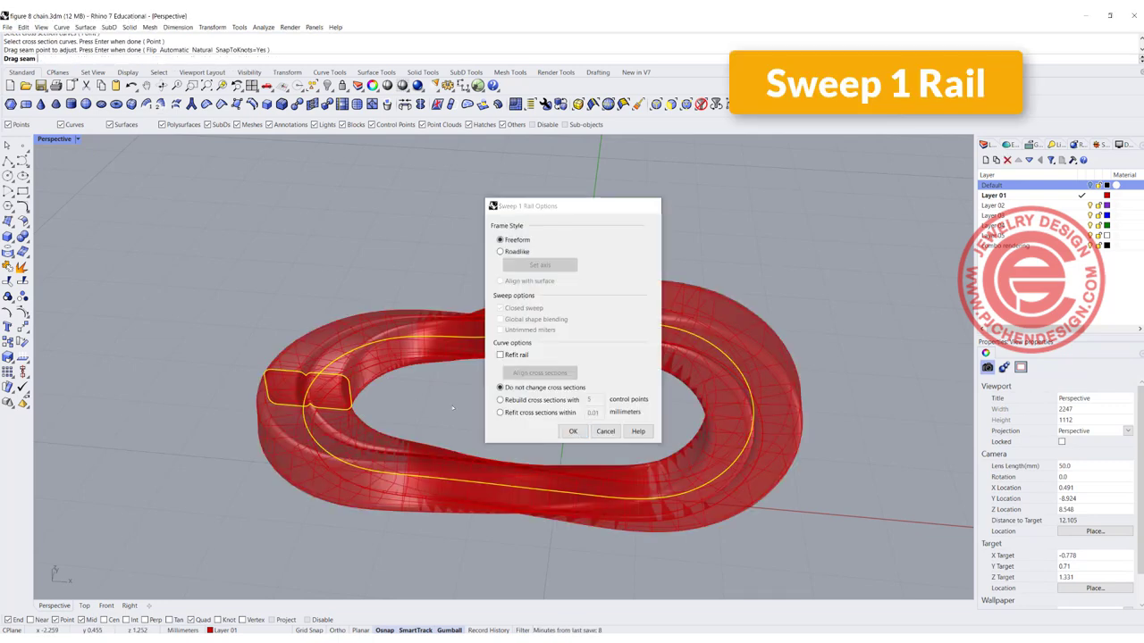
pyautogui.press('Return')
# Duplicate the swept link along its length so that the copy hooks through the original link's opening.
pyautogui.moveTo(472, 301)
pyautogui.mouseDown(button='right')
pyautogui.moveTo(531, 448)
pyautogui.moveTo(530, 258)
pyautogui.moveTo(522, 358)
pyautogui.moveTo(570, 355)
pyautogui.mouseUp(button='right')
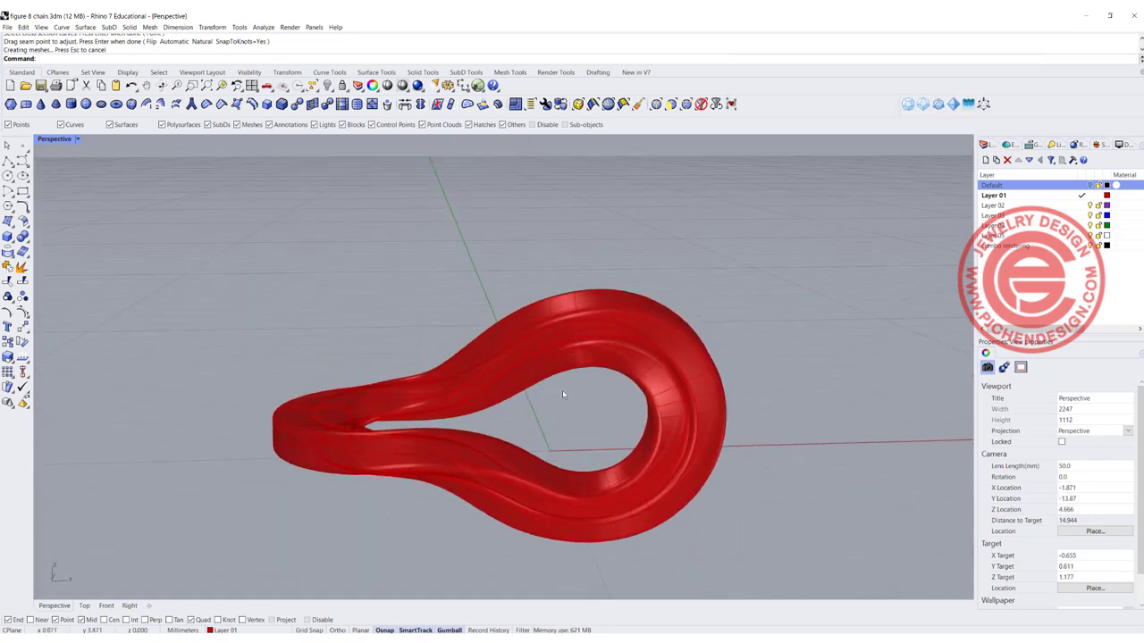
pyautogui.moveTo(565, 394); pyautogui.dragTo(500, 368, button='right')
pyautogui.click(445, 390)
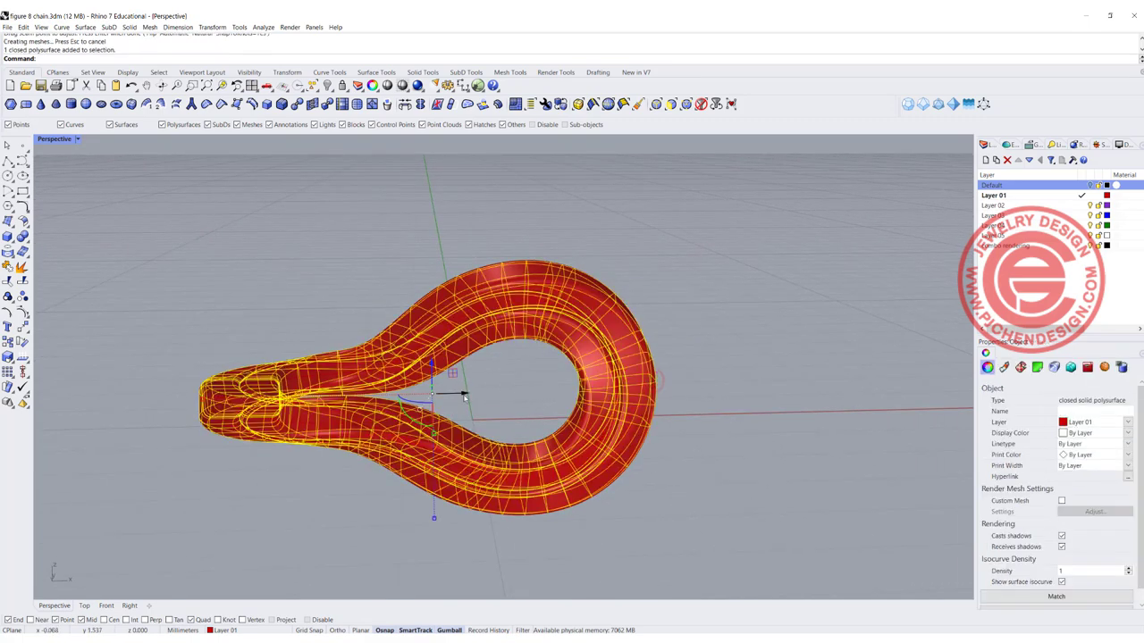
pyautogui.moveTo(464, 396); pyautogui.dragTo(732, 411)
pyautogui.press('alt')
pyautogui.click(715, 523)
pyautogui.moveTo(702, 438); pyautogui.dragTo(538, 318, button='right')
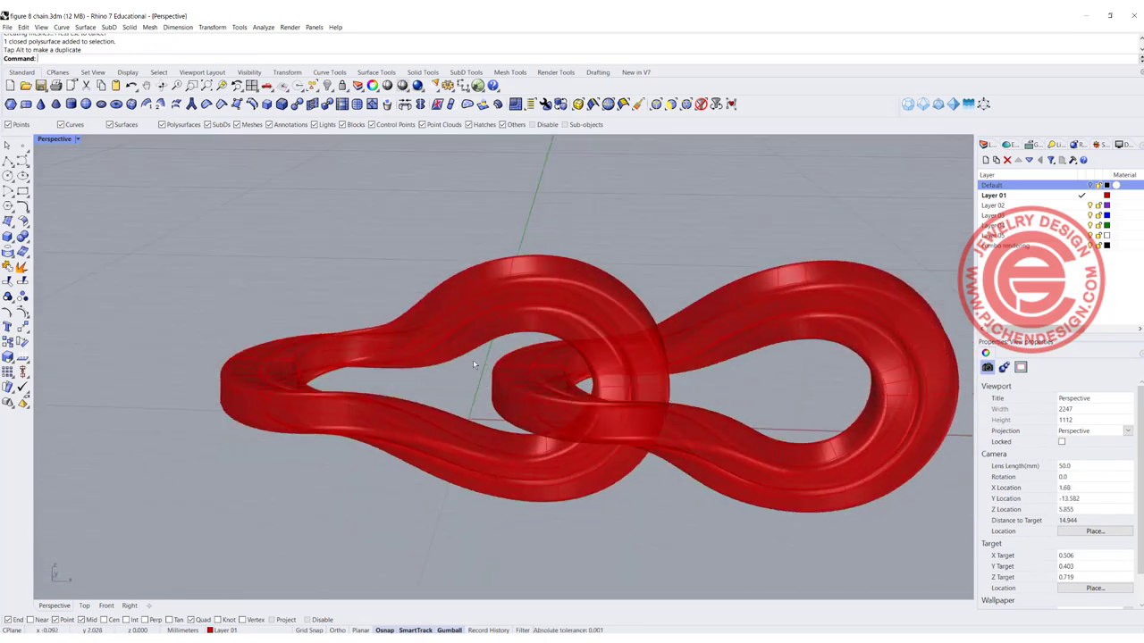
# Check the profile curves at the narrow end of the link and undo the link duplication.
pyautogui.moveTo(148, 304); pyautogui.dragTo(358, 466)
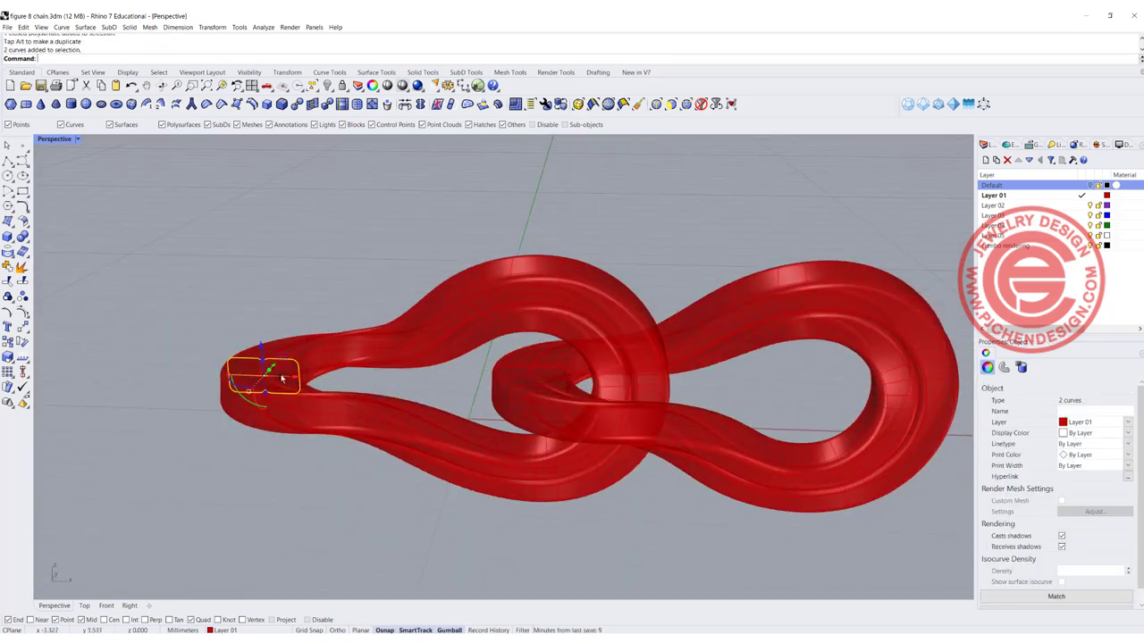
pyautogui.scroll(3, 269, 382)
pyautogui.scroll(-3, 259, 384)
pyautogui.click(373, 222)
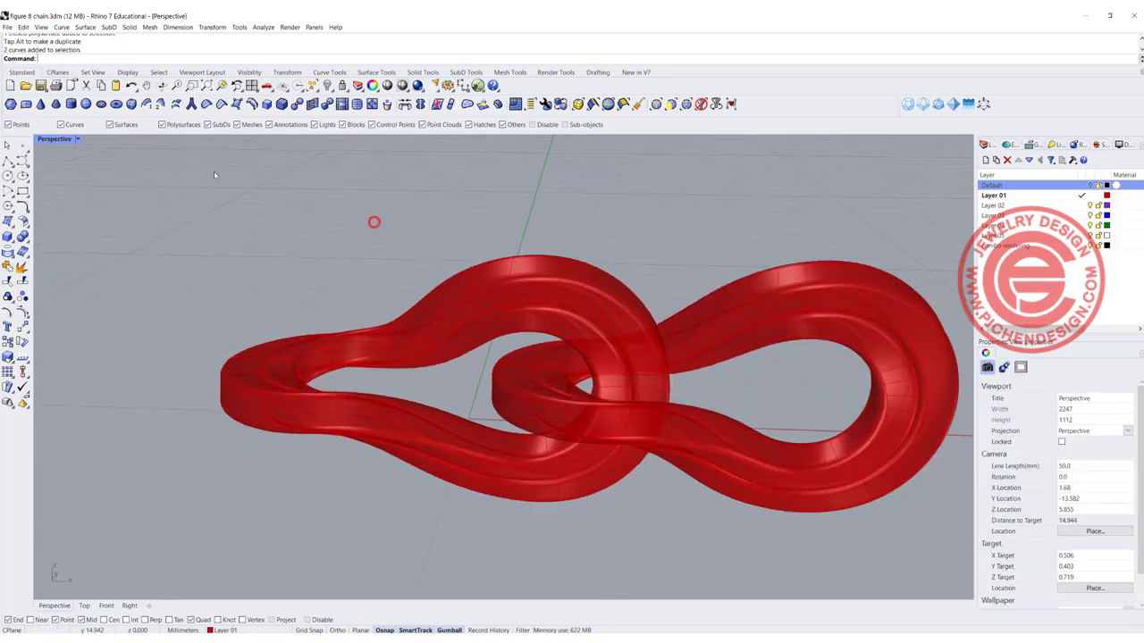
pyautogui.hotkey('ctrl', 'z')
# Draw an open S-shaped degree 3 control point curve through seven points in the Top view as the chain path.
pyautogui.doubleClick(55, 140)
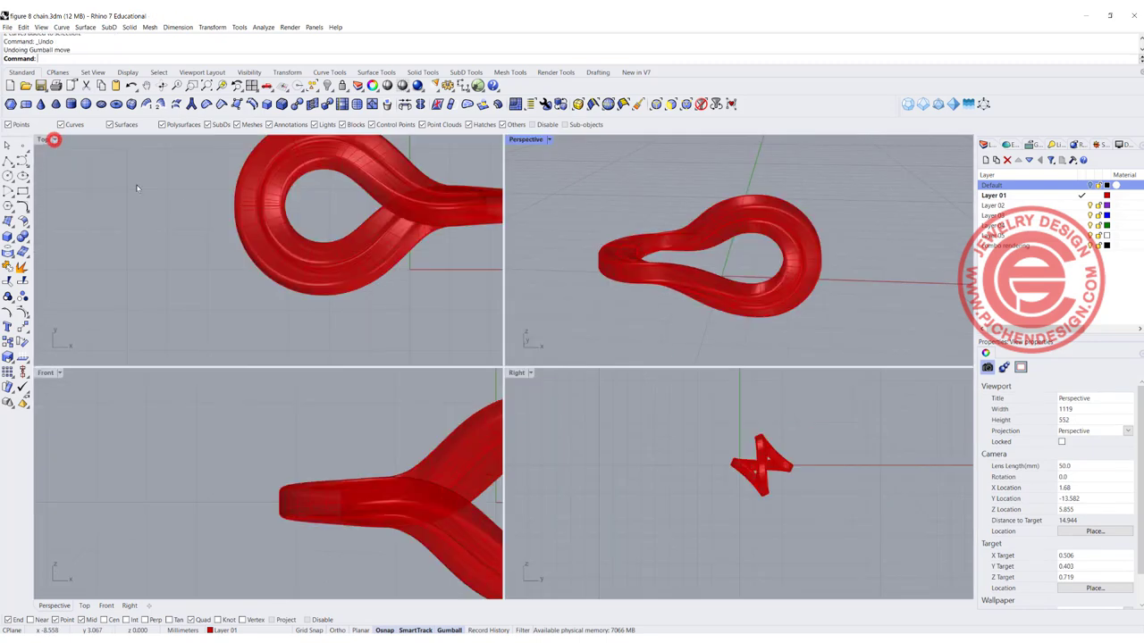
pyautogui.scroll(-5, 66, 170)
pyautogui.scroll(-7, 117, 199)
pyautogui.moveTo(117, 200); pyautogui.dragTo(190, 205, button='right')
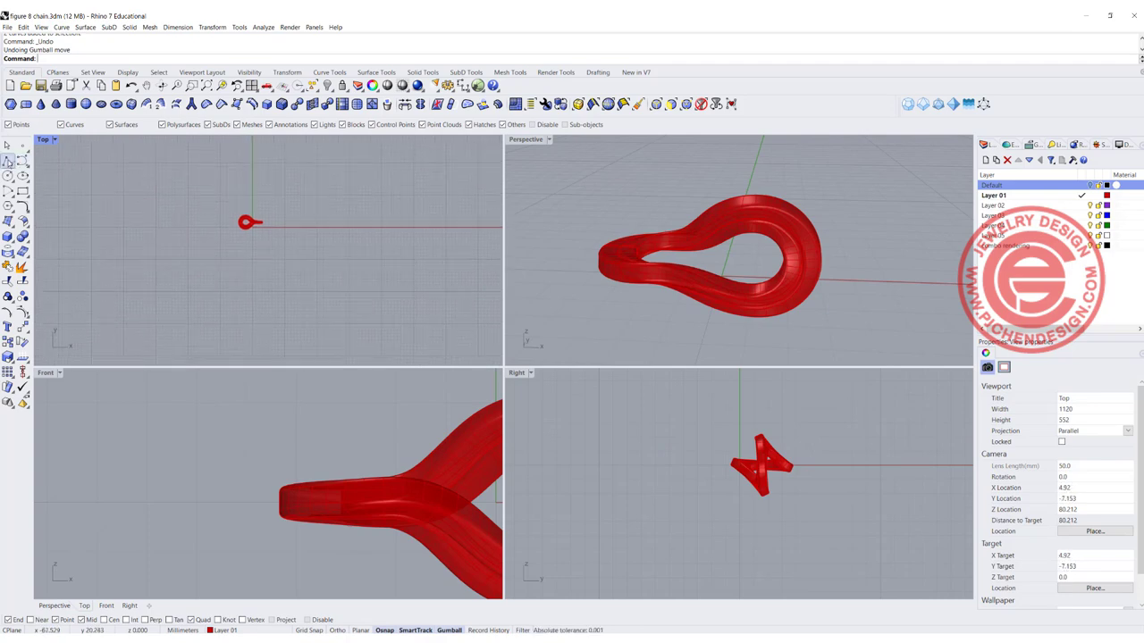
pyautogui.click(22, 160)
pyautogui.click(166, 276)
pyautogui.click(209, 276)
pyautogui.click(294, 266)
pyautogui.click(350, 232)
pyautogui.moveTo(372, 201); pyautogui.dragTo(344, 270, button='right')
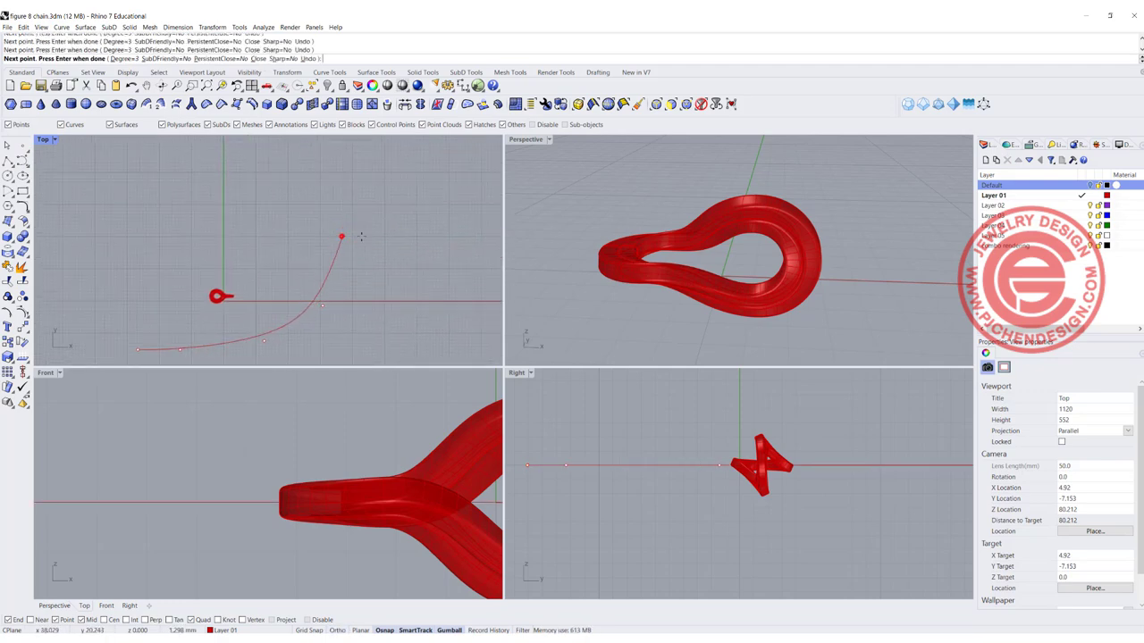
pyautogui.click(340, 236)
pyautogui.click(435, 214)
pyautogui.moveTo(471, 242); pyautogui.dragTo(373, 234, button='right')
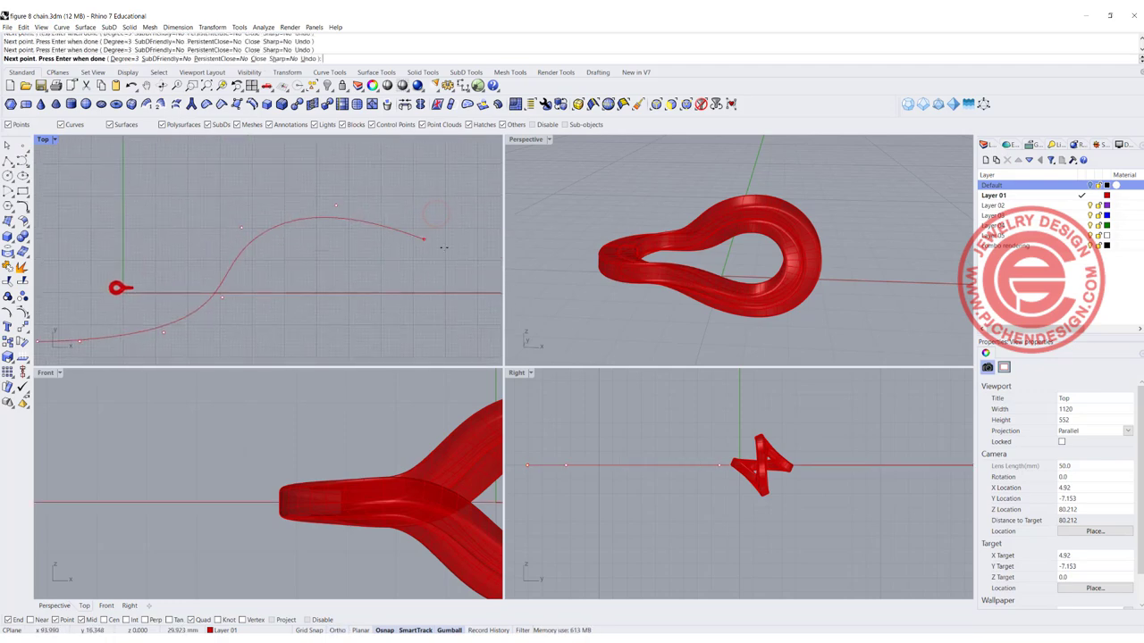
pyautogui.click(418, 239)
pyautogui.press('Return')
# Move the link, without its profile and guide curves, onto the start of the S-shaped path curve in the Top view.
pyautogui.scroll(-4, 131, 173)
pyautogui.moveTo(131, 173); pyautogui.dragTo(297, 148, button='right')
pyautogui.scroll(10, 281, 236)
pyautogui.click(296, 215)
pyautogui.moveTo(327, 185); pyautogui.dragTo(186, 284)
pyautogui.click(265, 350)
# Start an Array Along Curve of the link with the S-shaped curve as its path.
pyautogui.scroll(-10, 324, 256)
pyautogui.doubleClick(519, 138)
pyautogui.scroll(-10, 527, 304)
pyautogui.moveTo(527, 303); pyautogui.dragTo(299, 366, button='right')
pyautogui.scroll(-4, 520, 363)
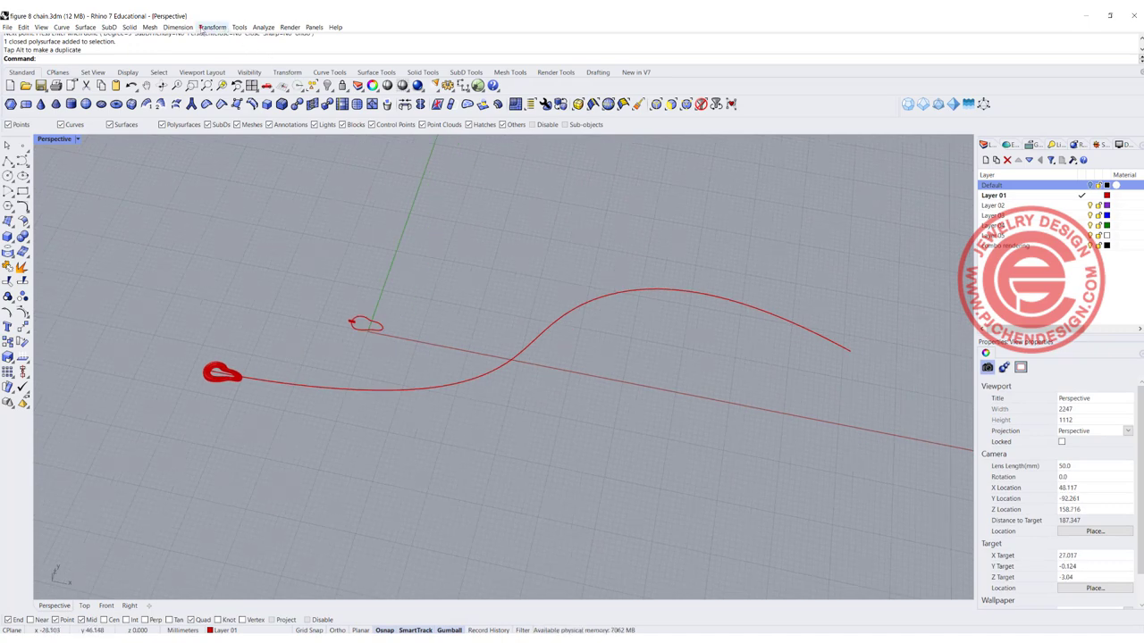
pyautogui.click(208, 27)
pyautogui.moveTo(220, 141)
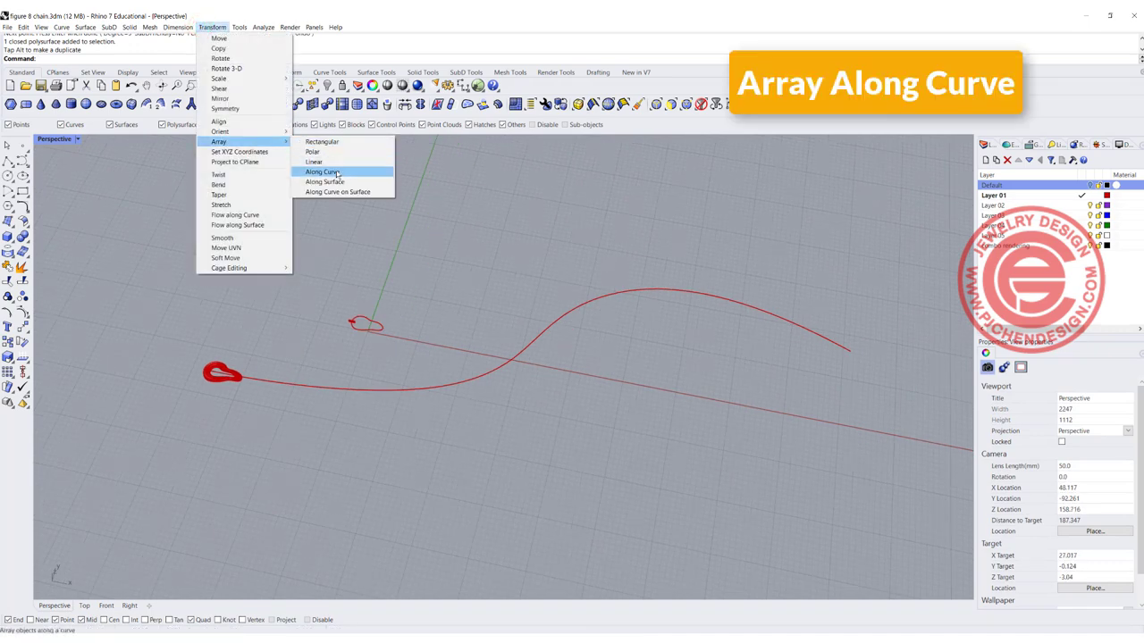
pyautogui.click(336, 170)
pyautogui.click(221, 372)
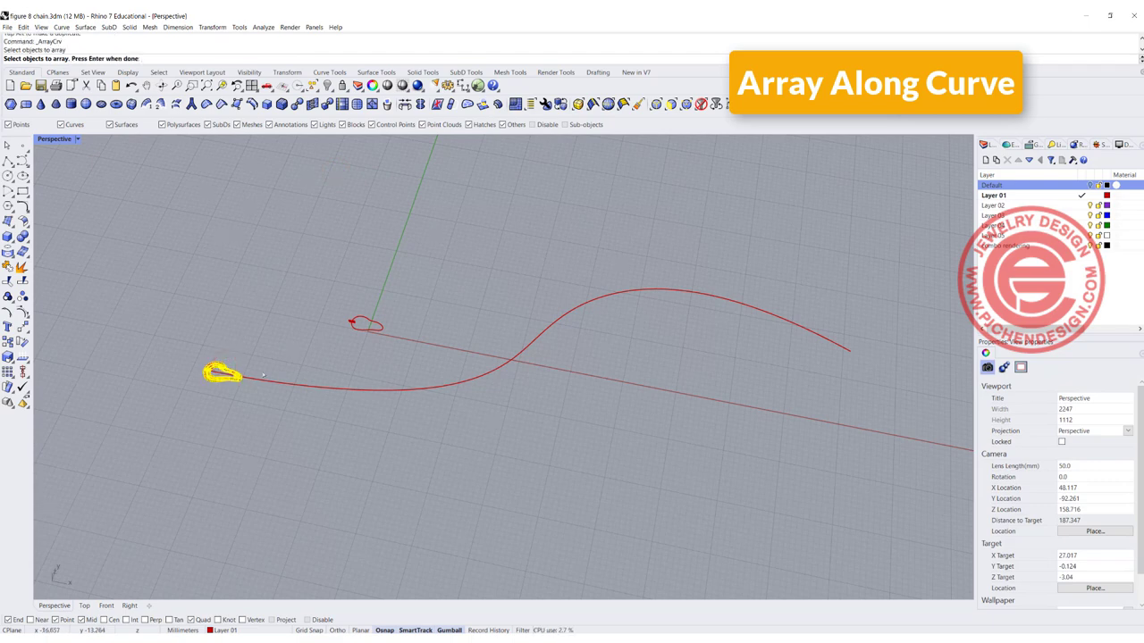
pyautogui.press('Return')
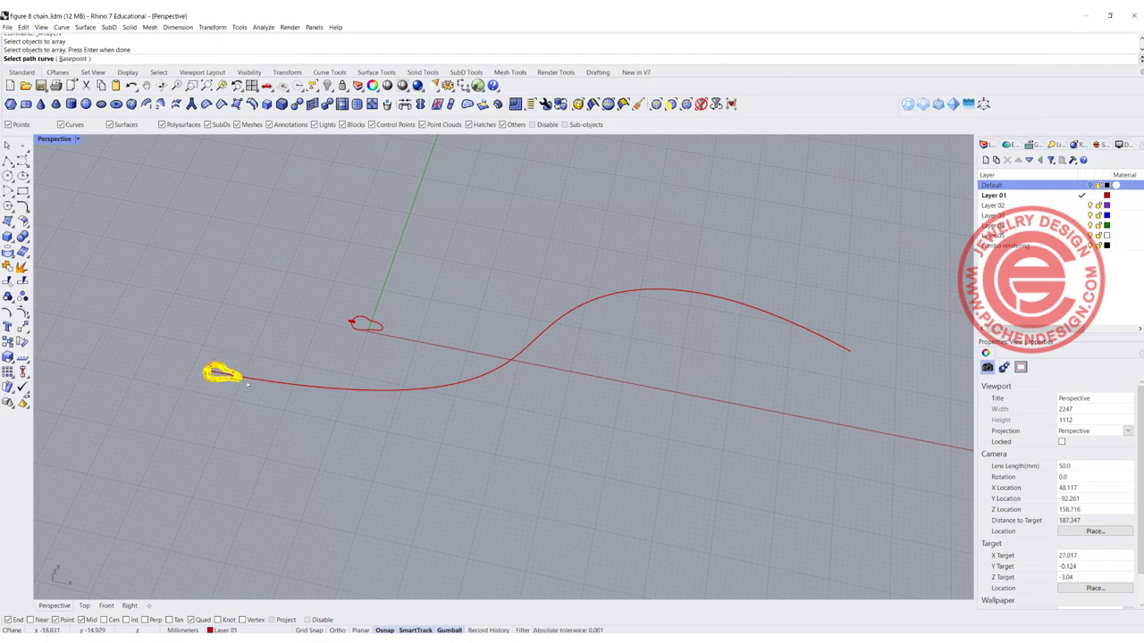
pyautogui.click(251, 378)
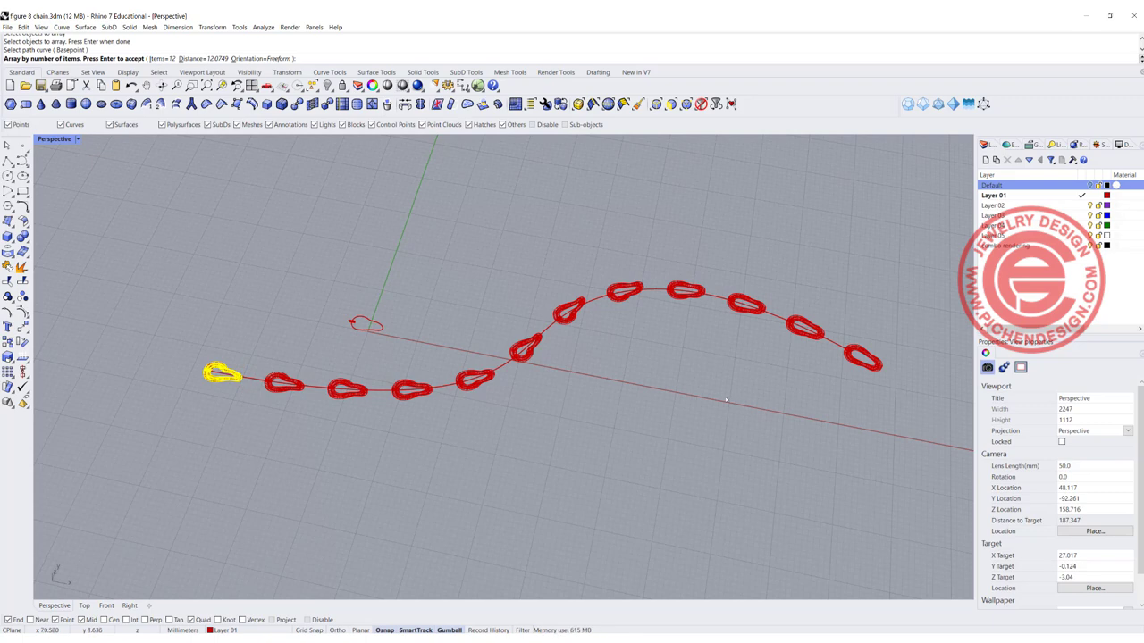
# Set the number of arrayed links to 40 and inspect their spacing near the start of the path.
pyautogui.click(161, 58)
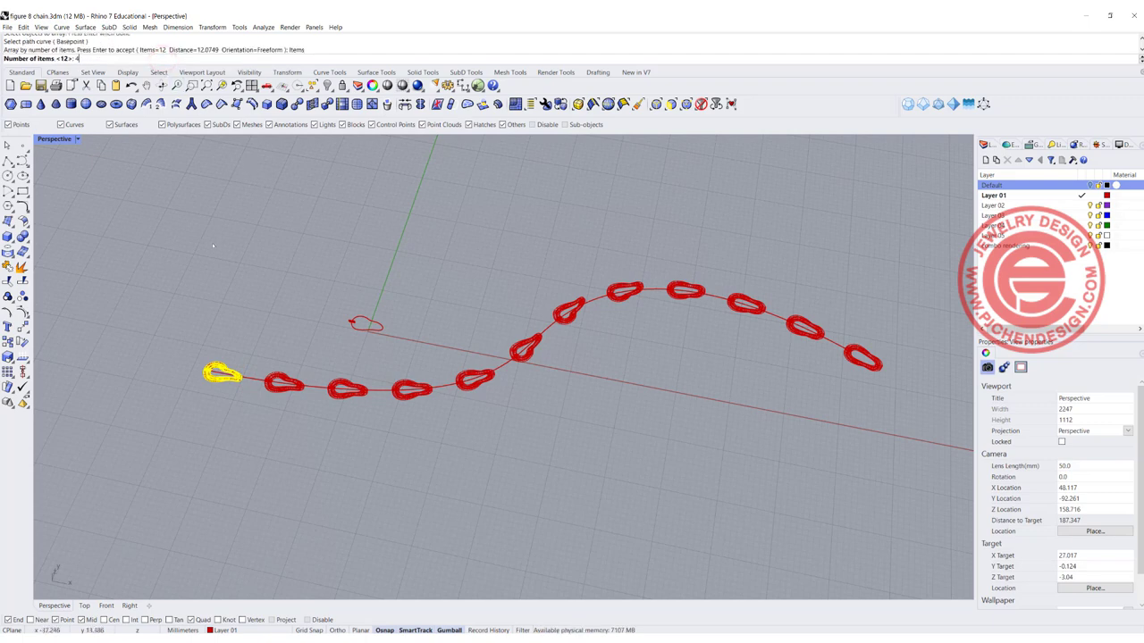
pyautogui.write('40')
pyautogui.press('Return')
pyautogui.scroll(5, 231, 403)
pyautogui.moveTo(355, 376); pyautogui.dragTo(348, 344, button='right')
pyautogui.scroll(6, 311, 375)
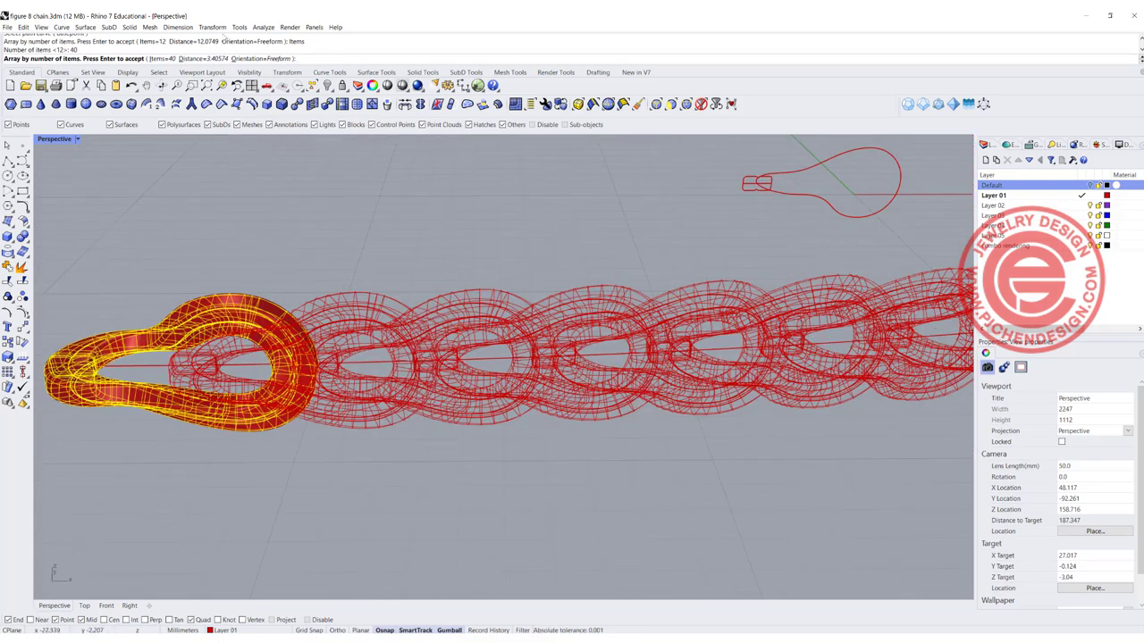
# Set the number of arrayed links to 30, check how they interlock along the path, and accept the array with Freeform orientation.
pyautogui.click(163, 58)
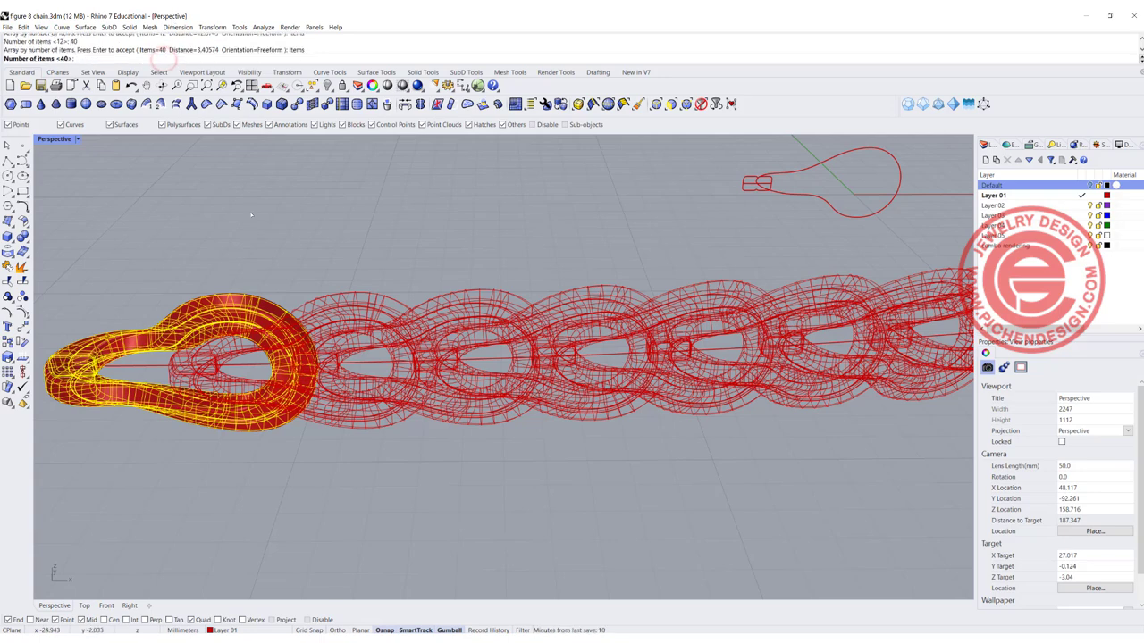
pyautogui.press('Return')
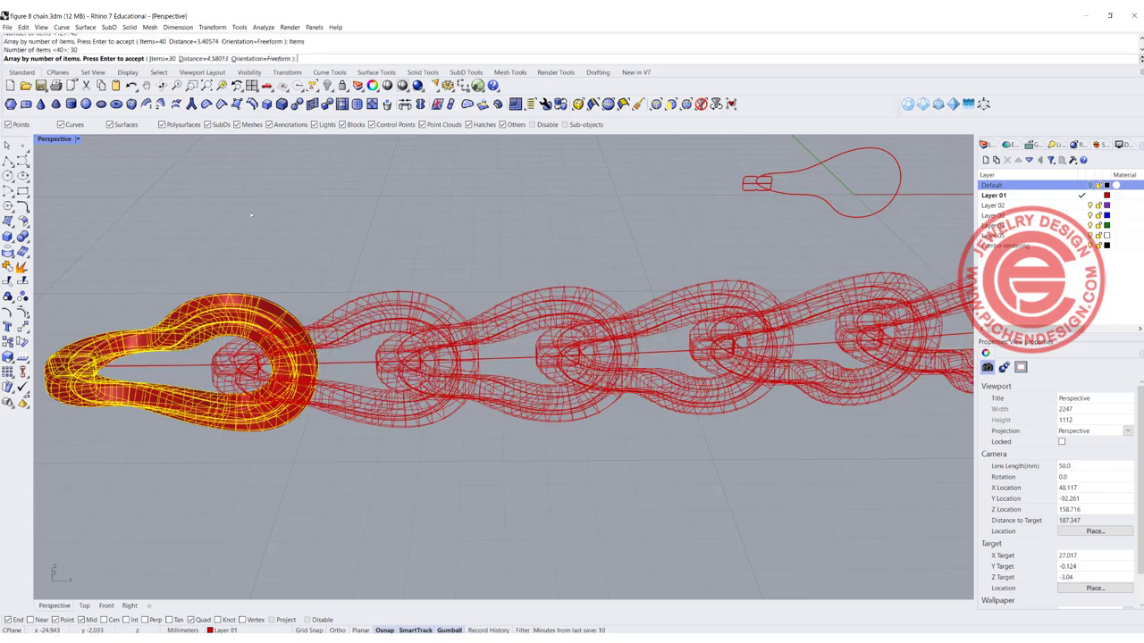
pyautogui.scroll(-5, 372, 404)
pyautogui.moveTo(373, 404); pyautogui.dragTo(384, 381, button='right')
pyautogui.scroll(6, 304, 367)
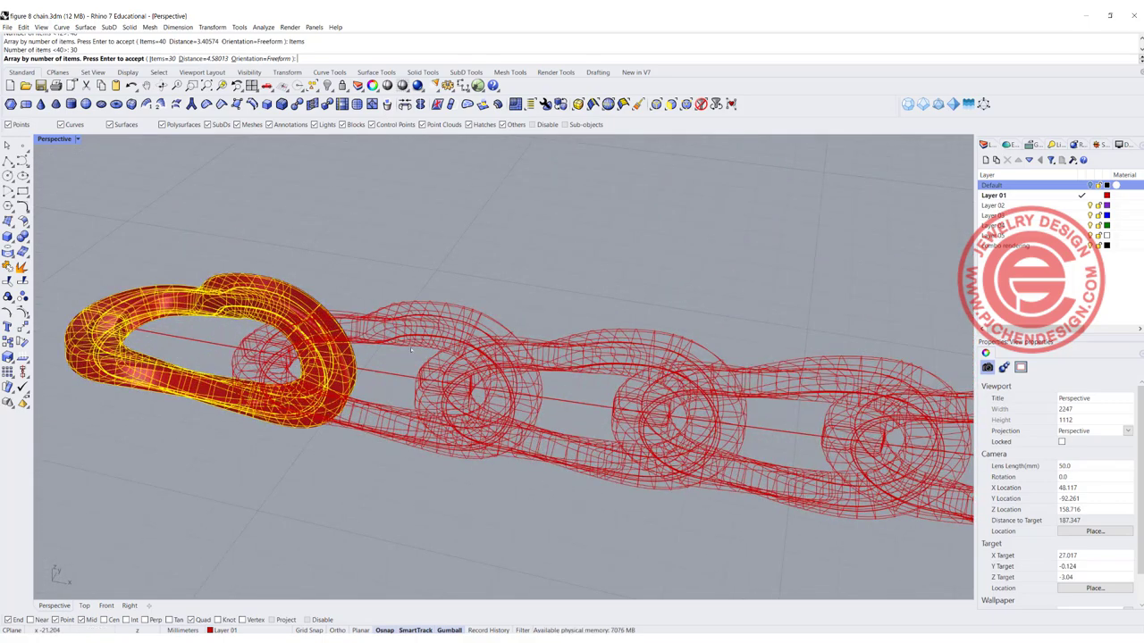
pyautogui.scroll(-5, 391, 340)
pyautogui.moveTo(391, 340); pyautogui.dragTo(389, 306, button='right')
pyautogui.scroll(4, 708, 262)
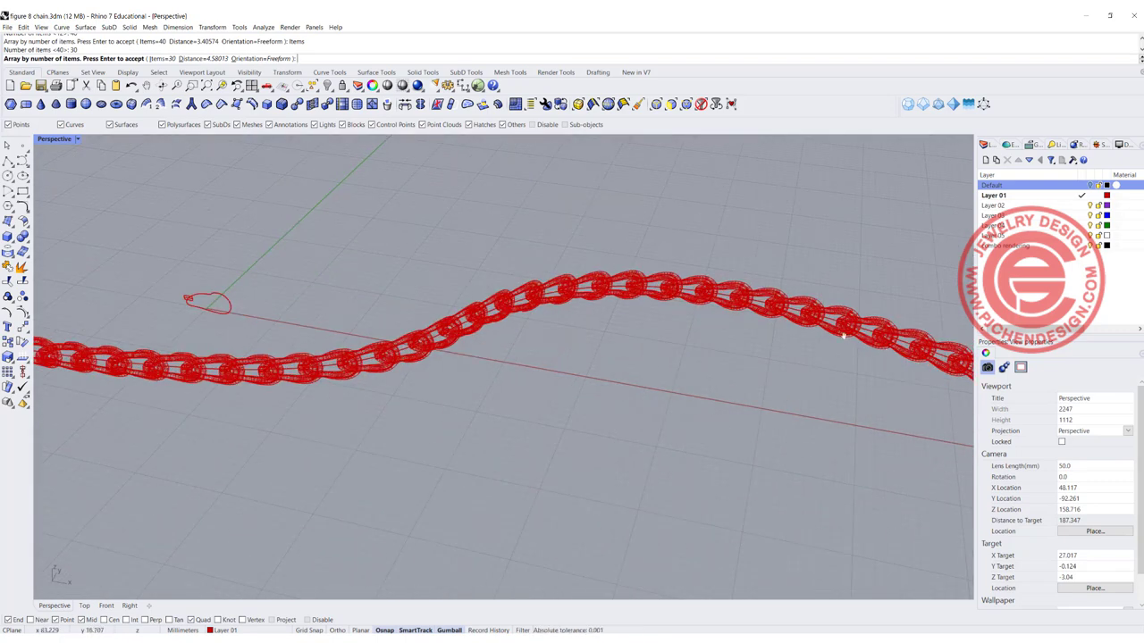
pyautogui.keyDown('shift'); pyautogui.moveTo(824, 330); pyautogui.dragTo(540, 304, button='right'); pyautogui.keyUp('shift')
pyautogui.moveTo(690, 308)
pyautogui.mouseDown(button='right')
pyautogui.moveTo(650, 343)
pyautogui.moveTo(682, 320)
pyautogui.mouseUp(button='right')
pyautogui.scroll(-4, 679, 323)
pyautogui.keyDown('shift'); pyautogui.moveTo(623, 348); pyautogui.dragTo(735, 338, button='right'); pyautogui.keyUp('shift')
pyautogui.press('Return')
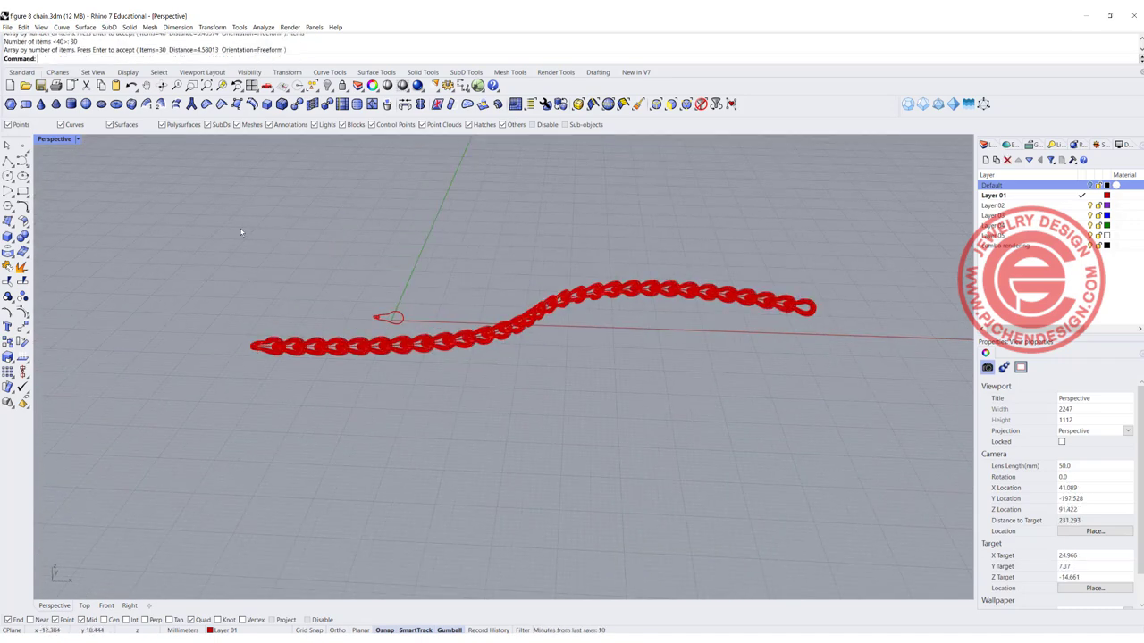
# Switch the Perspective view to the Rendered display mode and examine the finished chain from several angles.
pyautogui.click(78, 139)
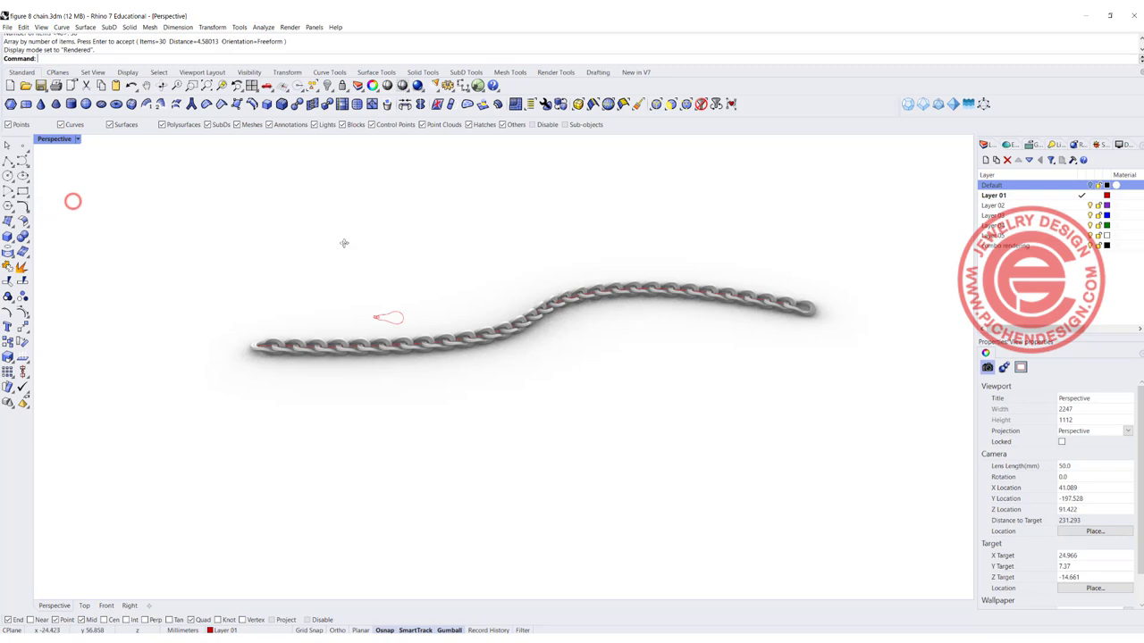
pyautogui.moveTo(345, 243); pyautogui.dragTo(350, 414, button='right')
pyautogui.scroll(4, 349, 413)
pyautogui.moveTo(488, 428); pyautogui.dragTo(497, 387, button='right')
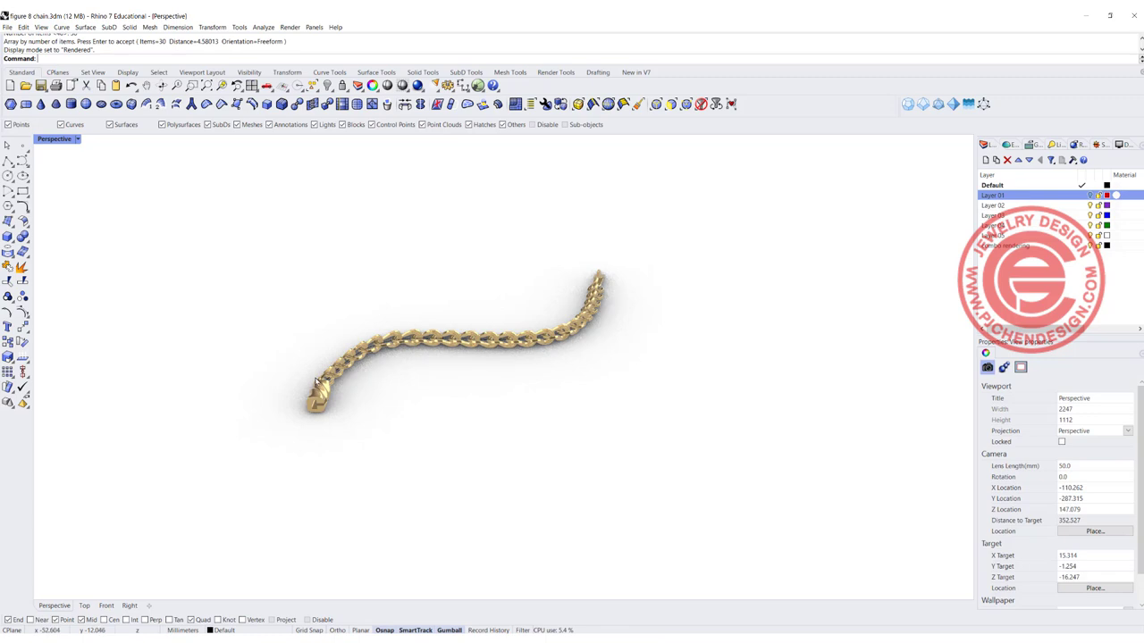
# Inspect the rendered chain up close at both clasp ends and along the interlocking links, and view its full S-shaped run.
pyautogui.scroll(4, 342, 404)
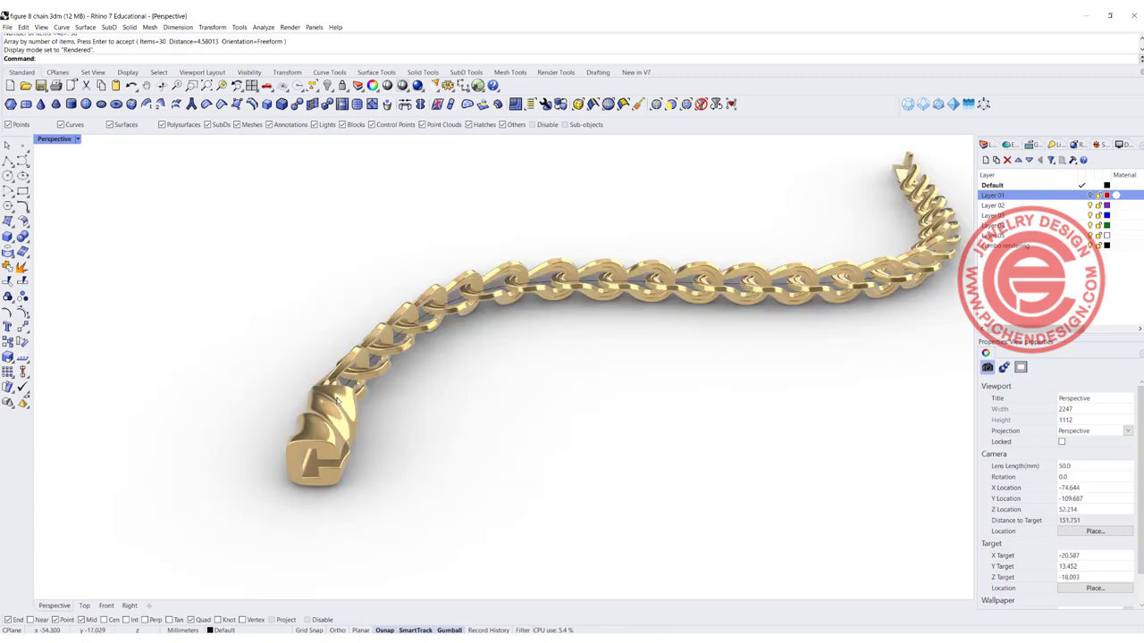
pyautogui.moveTo(343, 404); pyautogui.dragTo(188, 379, button='right')
pyautogui.click(185, 377)
pyautogui.click(262, 394)
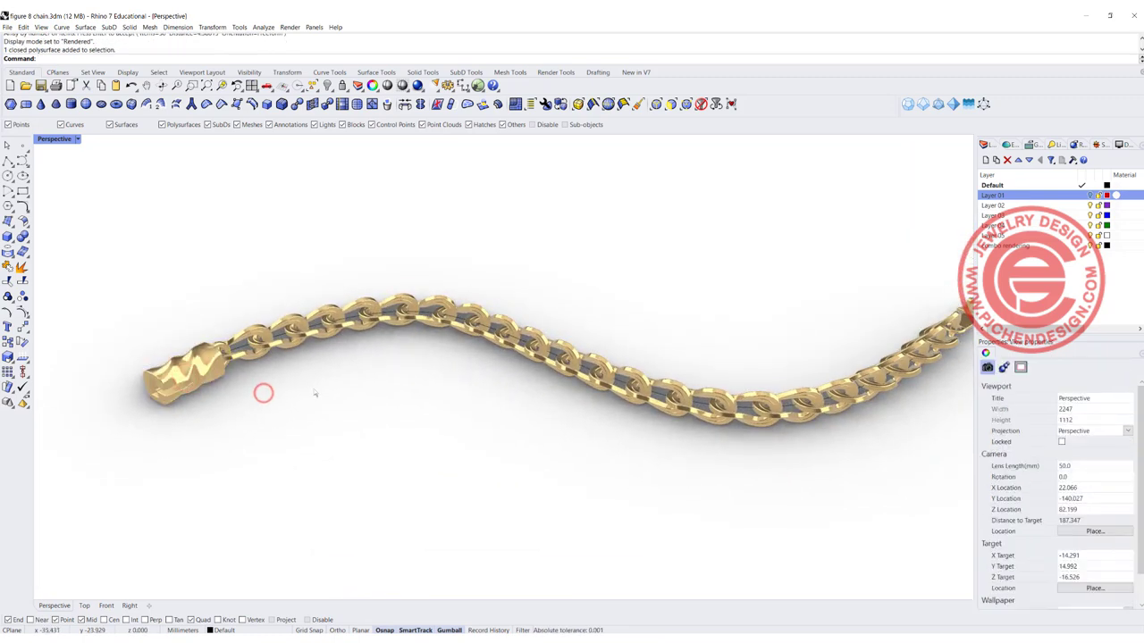
pyautogui.scroll(-4, 358, 390)
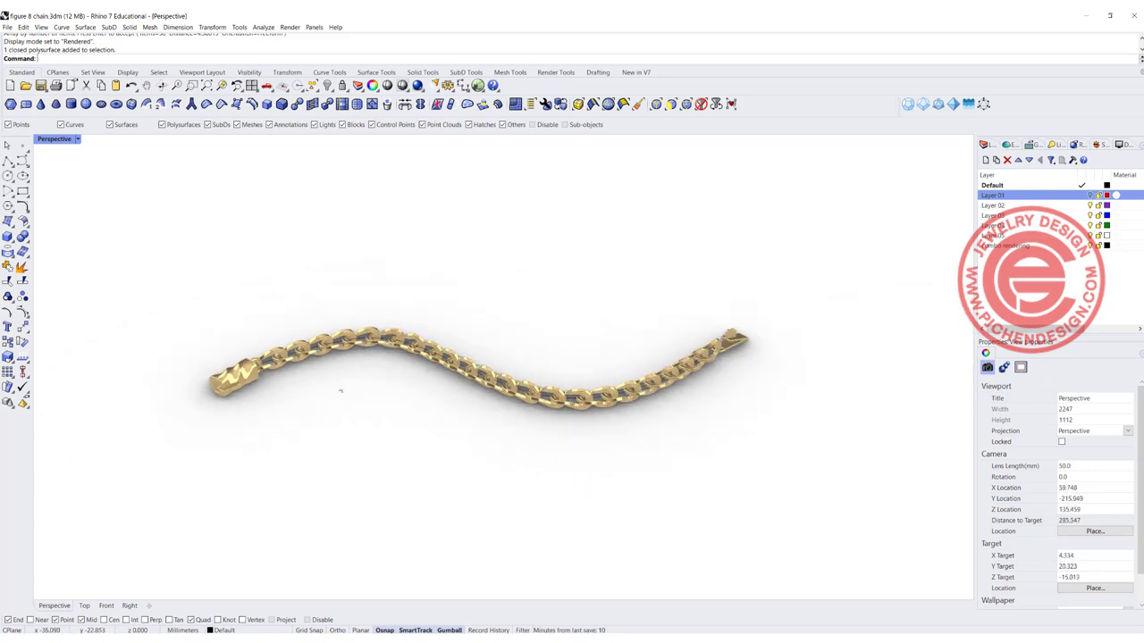
pyautogui.keyDown('shift'); pyautogui.moveTo(600, 336); pyautogui.dragTo(465, 353, button='right'); pyautogui.keyUp('shift')
pyautogui.scroll(4, 625, 356)
pyautogui.scroll(-5, 595, 352)
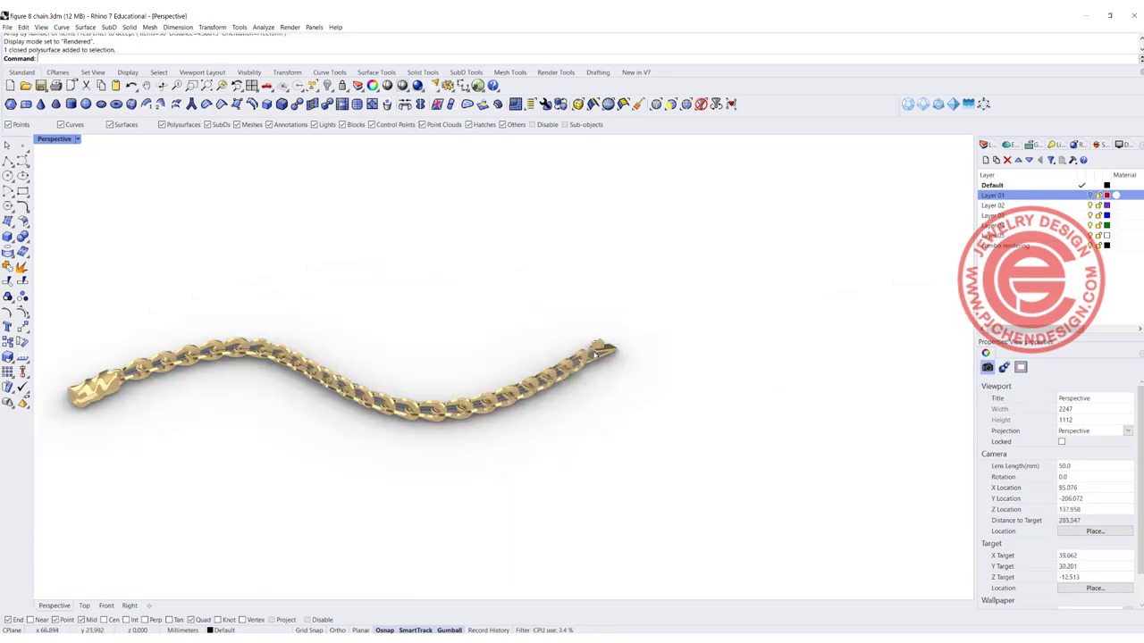
pyautogui.keyDown('shift'); pyautogui.moveTo(395, 317); pyautogui.dragTo(516, 302, button='right'); pyautogui.keyUp('shift')
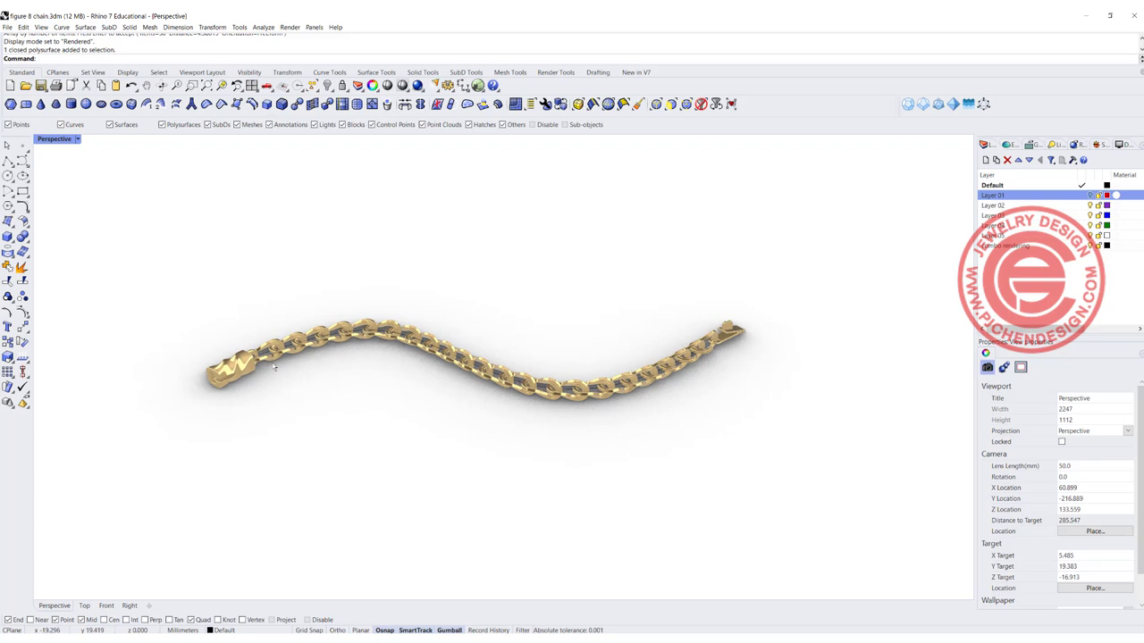
pyautogui.moveTo(242, 379); pyautogui.dragTo(246, 353, button='right')
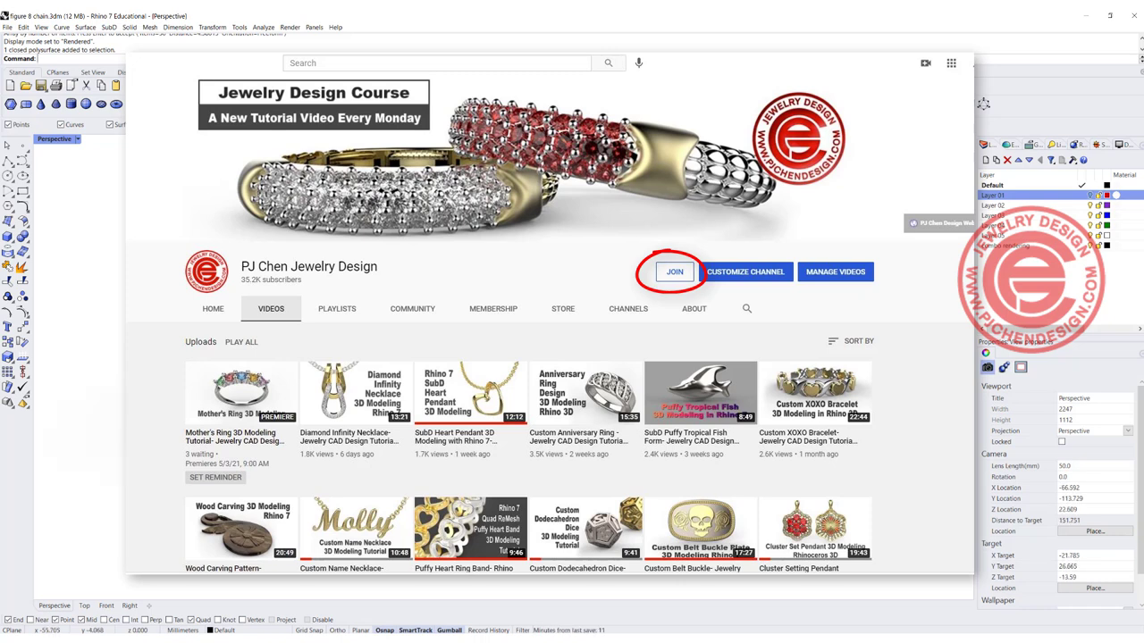
pyautogui.moveTo(339, 259); pyautogui.dragTo(270, 310, button='right')
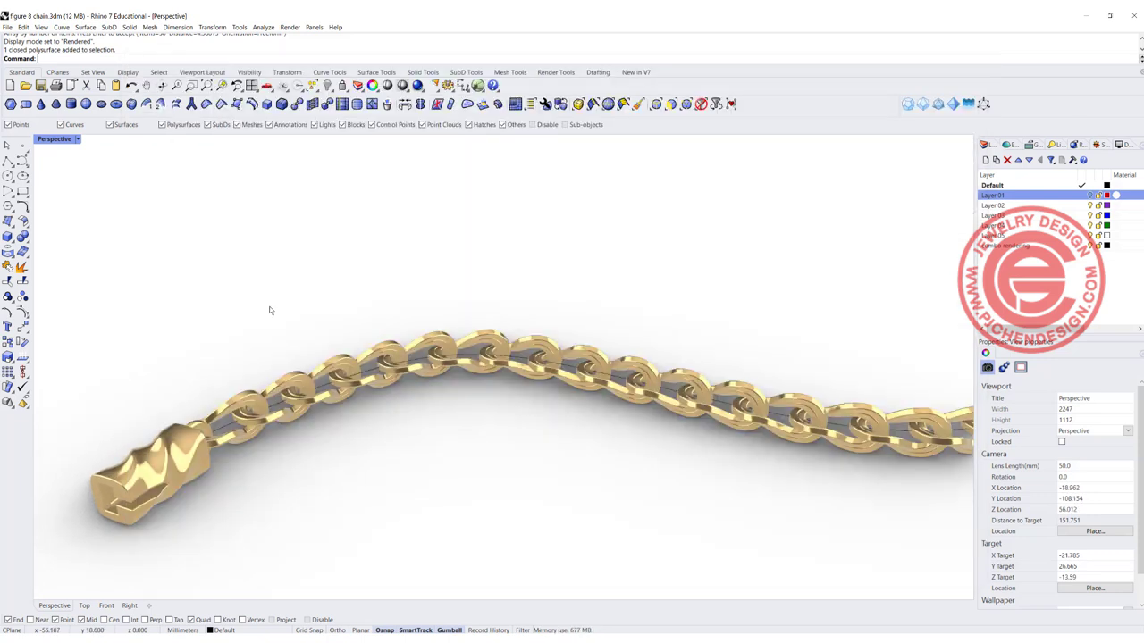